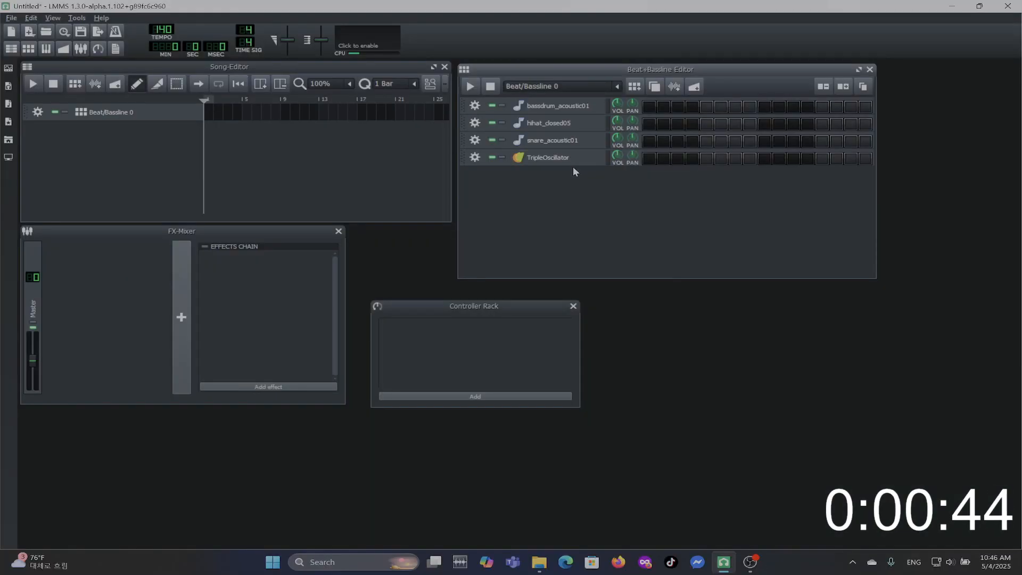
- Set TripleOscillator's first oscillator to white noise, then set a volume envelope value to 0.2 and lower the sustain
left_click(573, 158)
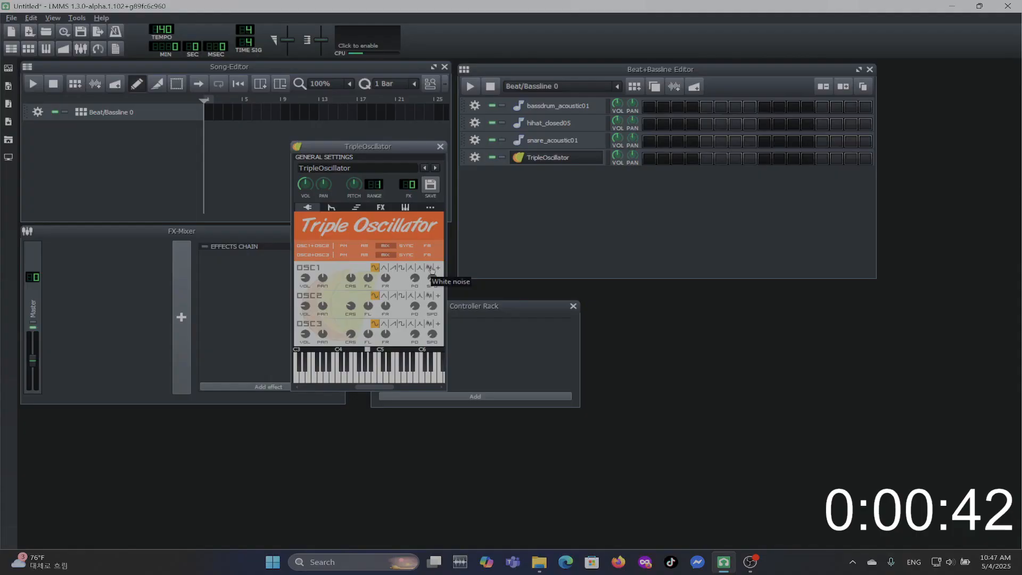
left_click(431, 268)
left_click(331, 209)
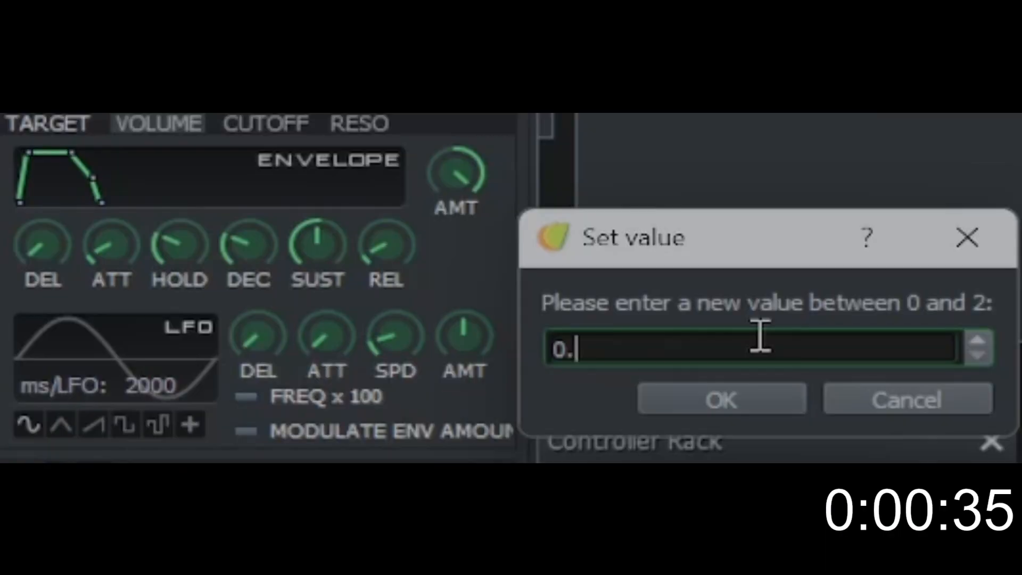
type("2")
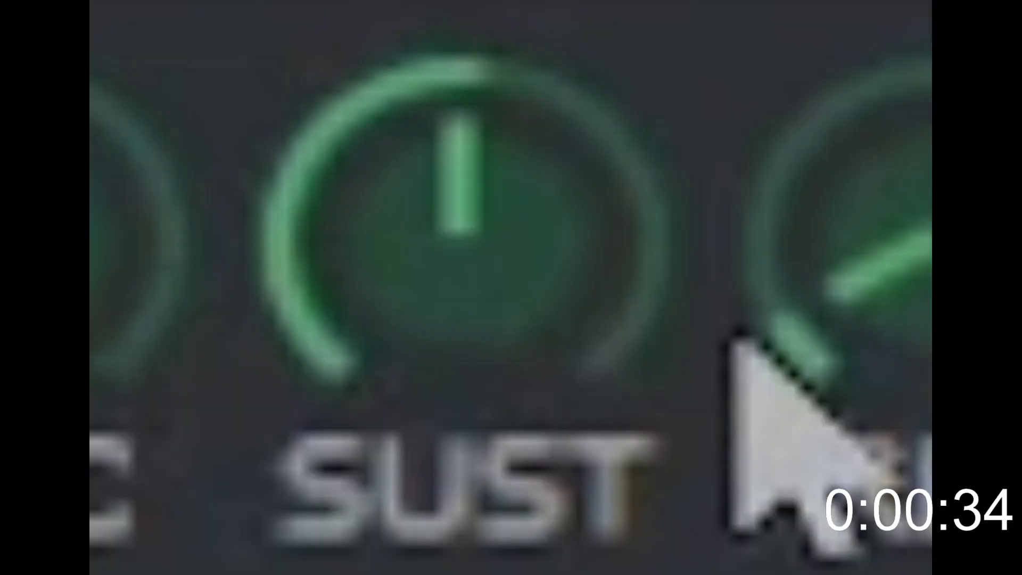
left_click_drag(630, 391, 628, 573)
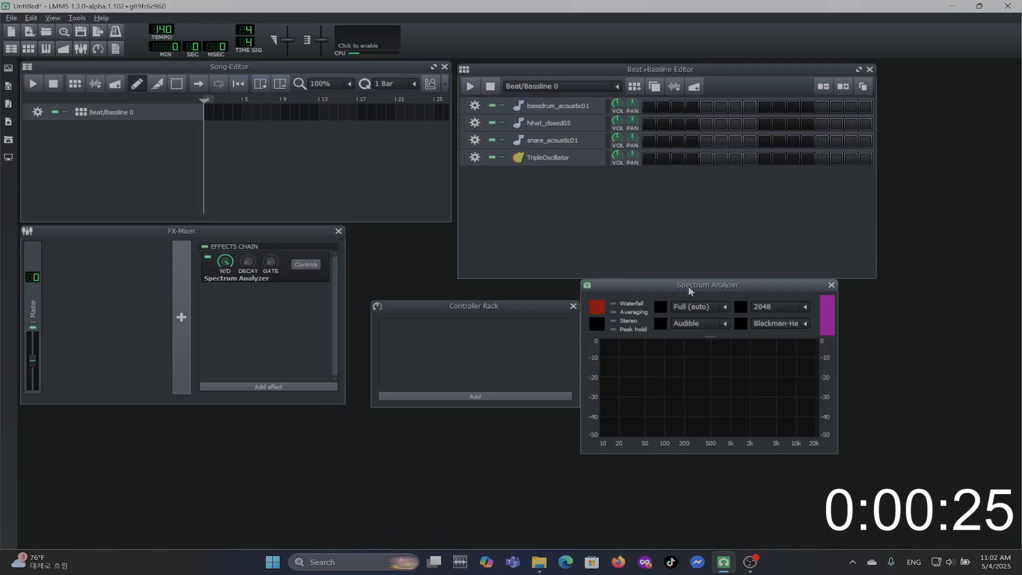
- Set the added effect's control value to 0.4 and lower the 250 Hz band in the C* Eq2x2 equalizer
left_click_drag(595, 307, 550, 297)
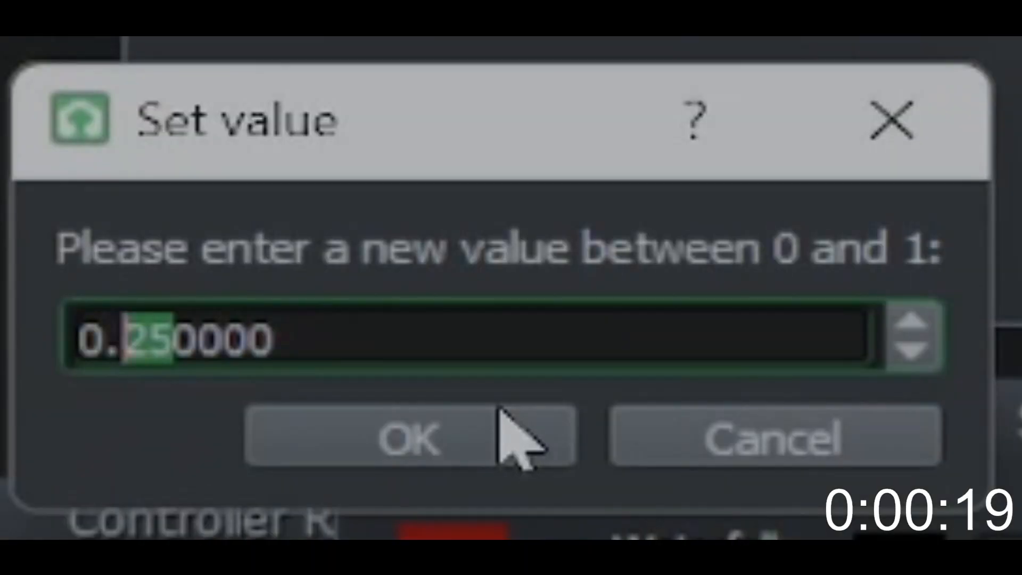
type("4")
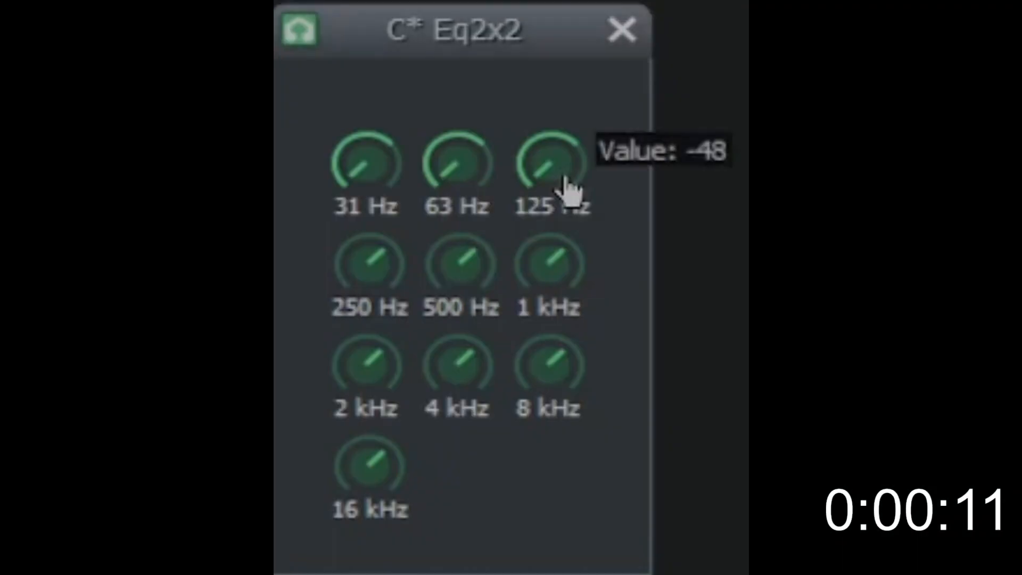
left_click_drag(910, 328, 910, 320)
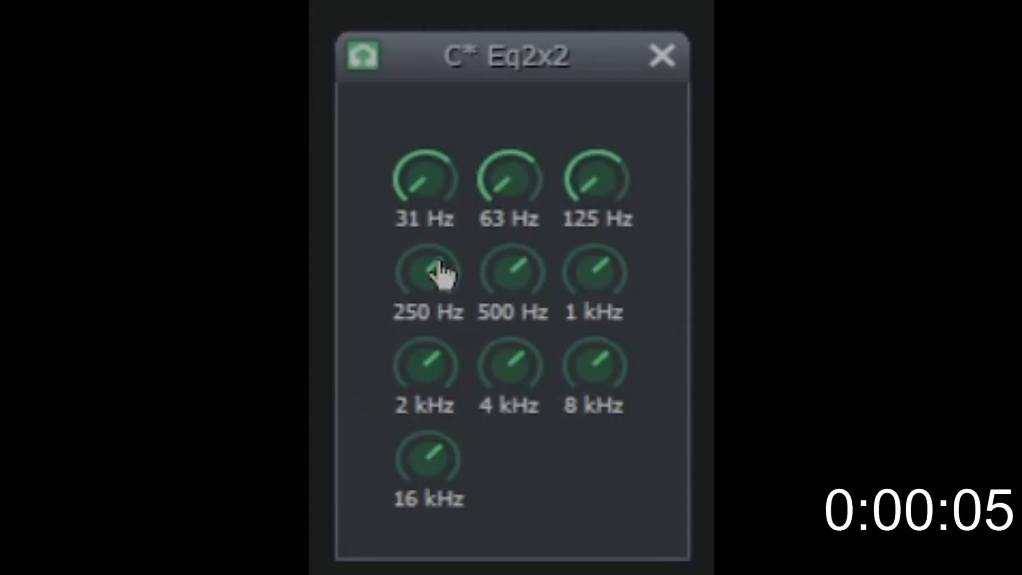
left_click_drag(441, 274, 426, 495)
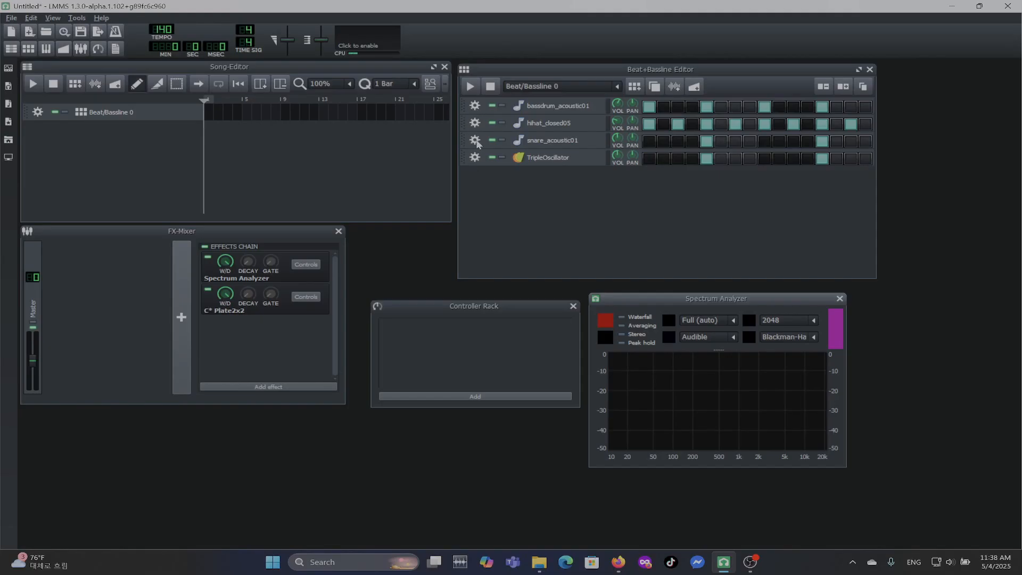
- Clone the bassdrum_acoustic01 track four times in the Beat+Bassline Editor
left_click(474, 107)
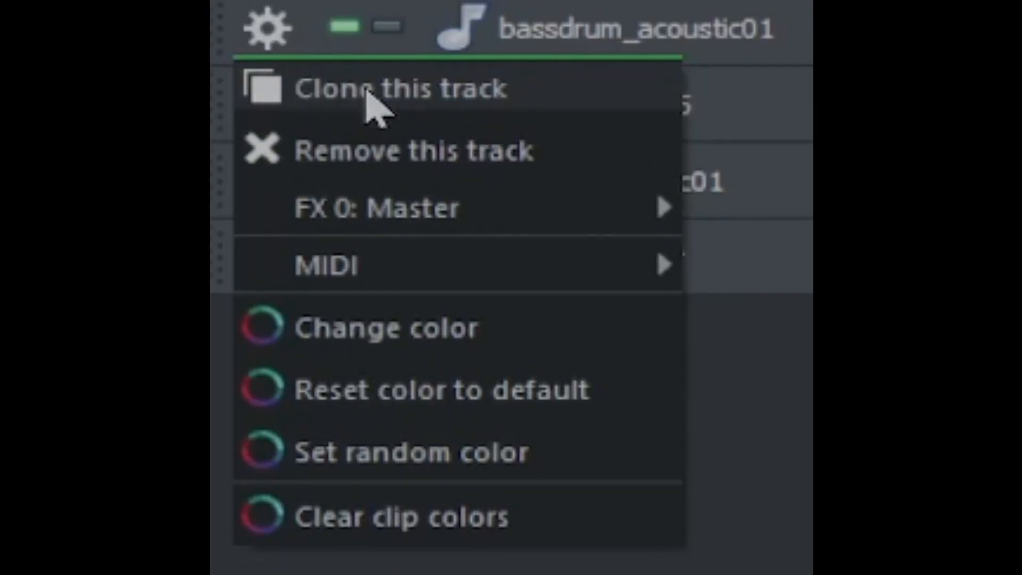
left_click(372, 107)
left_click(475, 123)
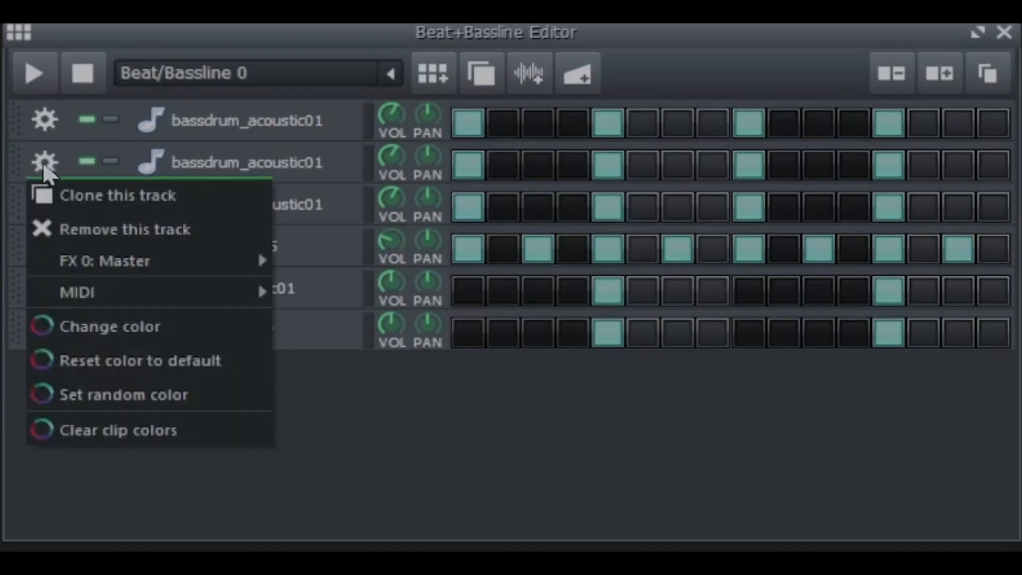
left_click(50, 189)
left_click(44, 161)
left_click(55, 196)
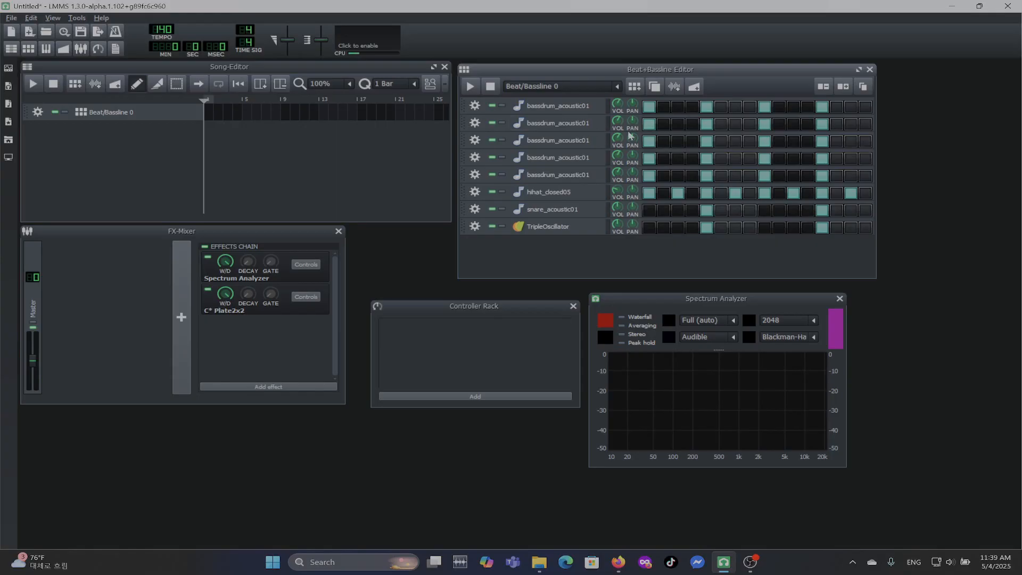
- Clear all beat steps on the four lower bassdrum_acoustic01 tracks, keeping the pattern only on the first one
left_click(649, 124)
left_click(648, 141)
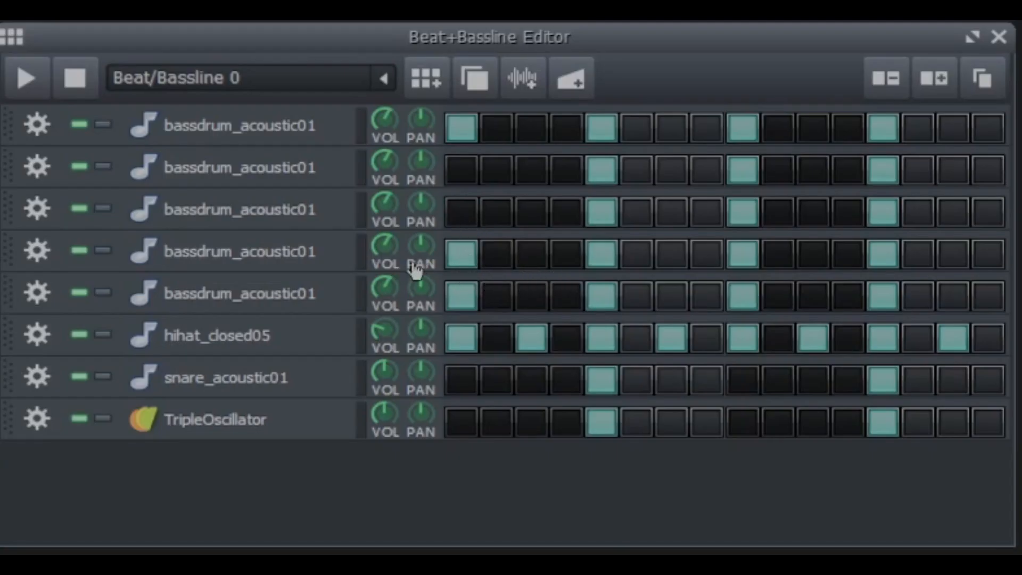
left_click(461, 255)
left_click(601, 255)
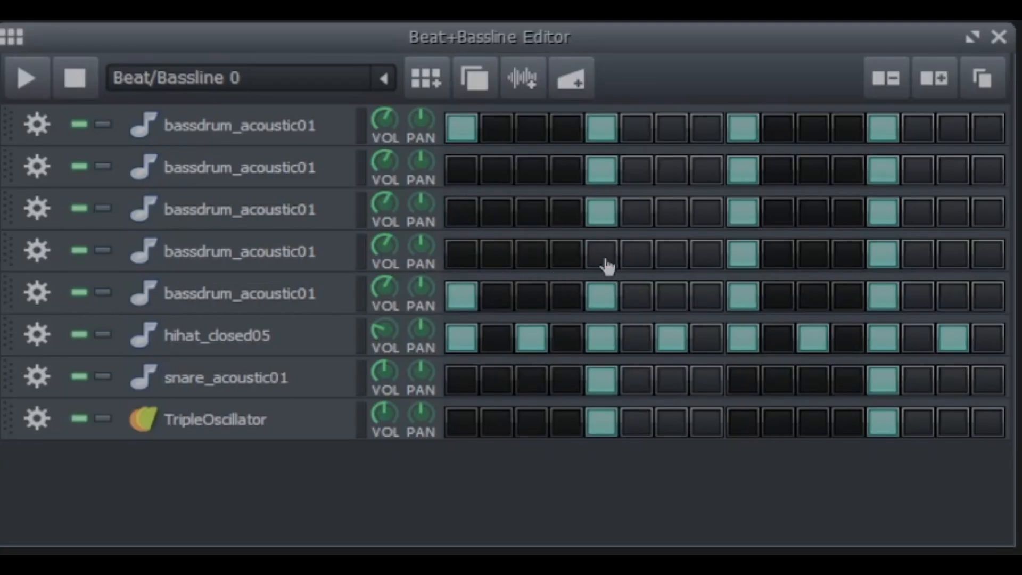
left_click(602, 212)
left_click(602, 170)
left_click(752, 252)
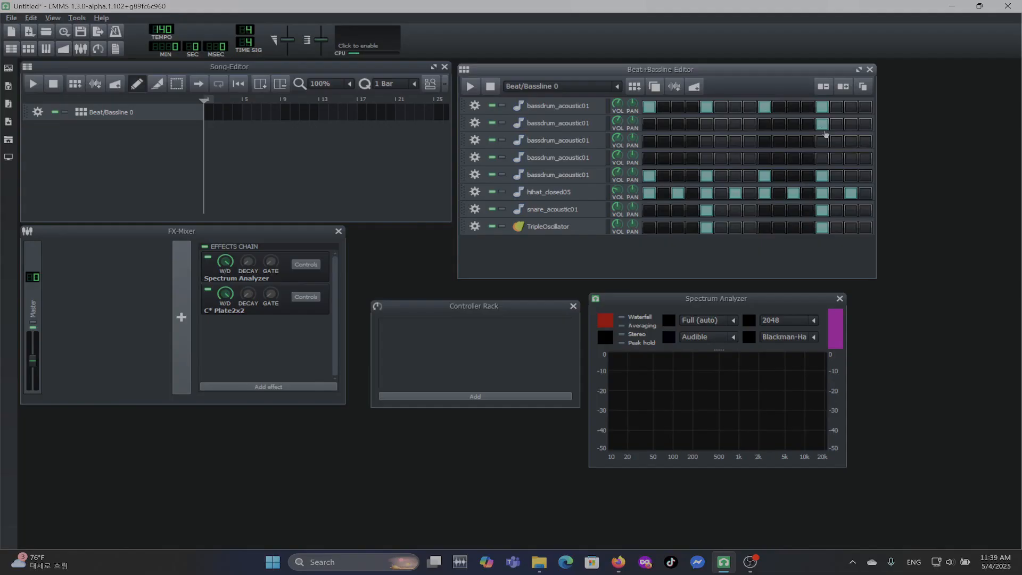
left_click(884, 173)
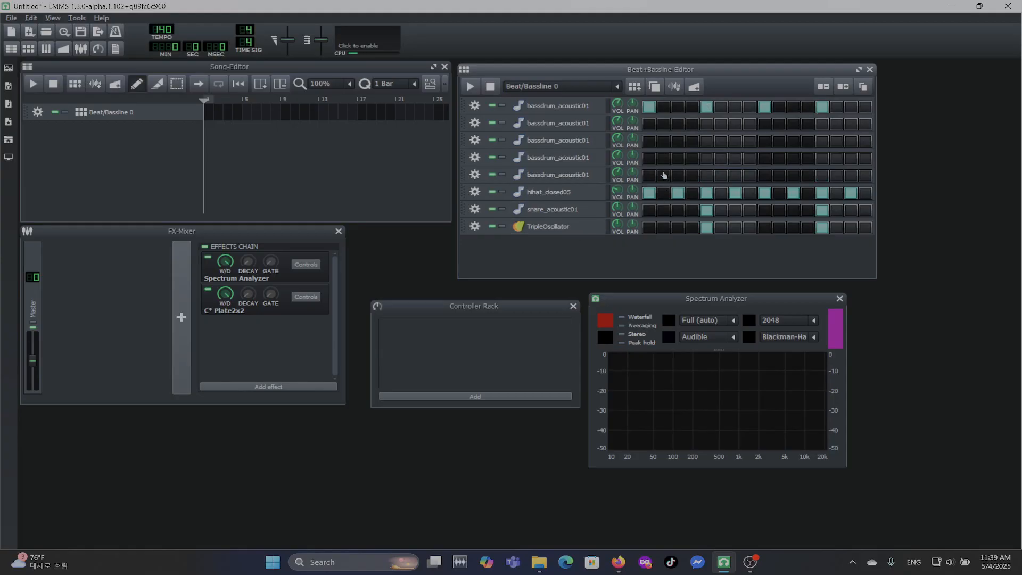
- Clone the hihat_closed05 track until there are five and clear all their beat steps
left_click(472, 208)
left_click(112, 410)
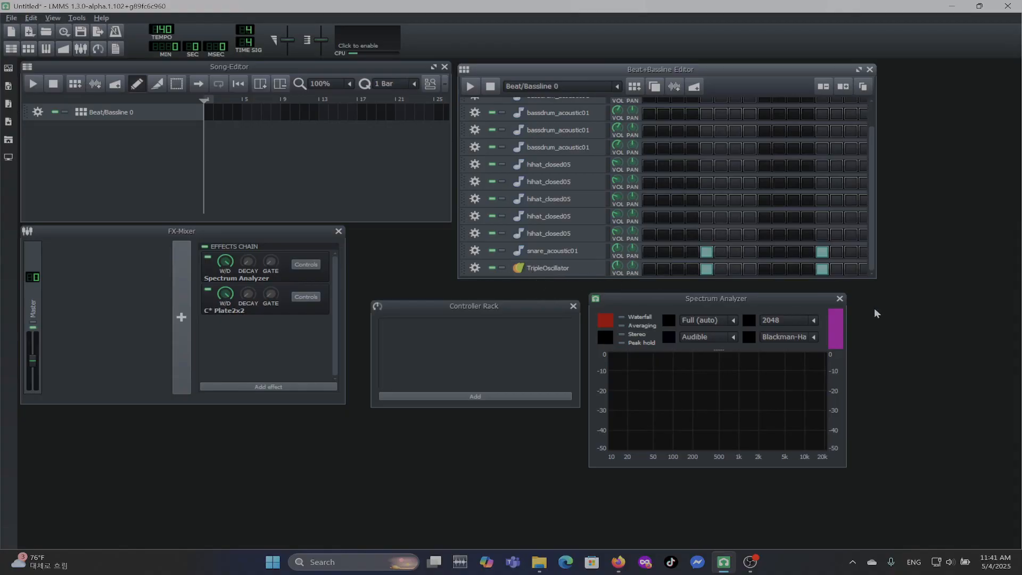
- Remove the first hihat_closed05 track from the beat
scroll(787, 165, "up", 2)
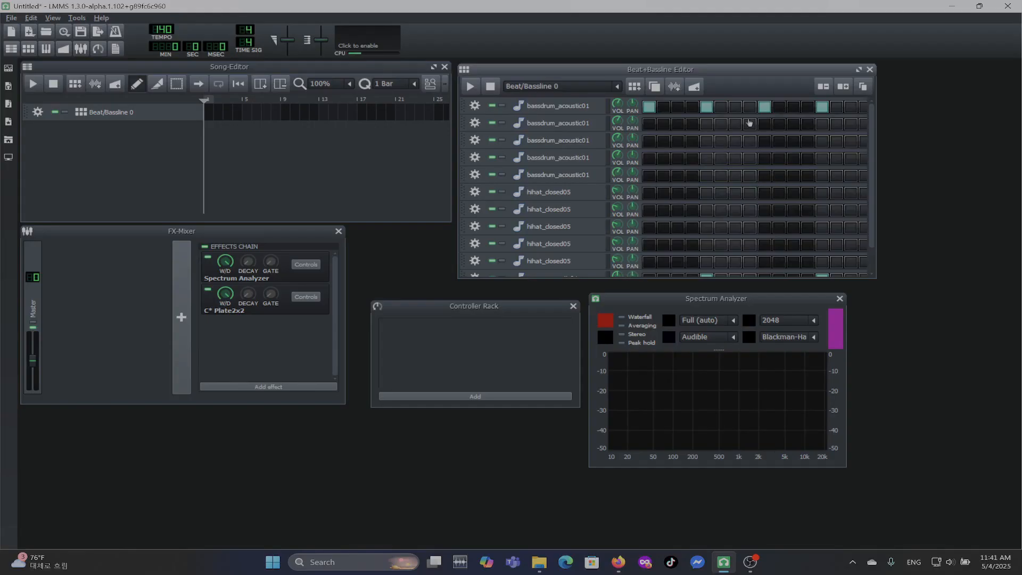
left_click(473, 193)
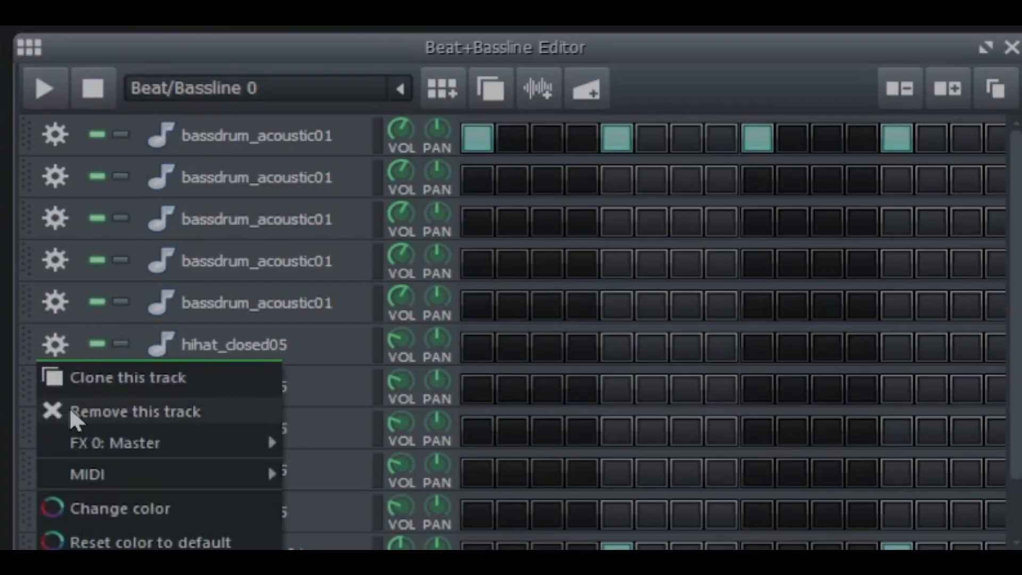
left_click(71, 411)
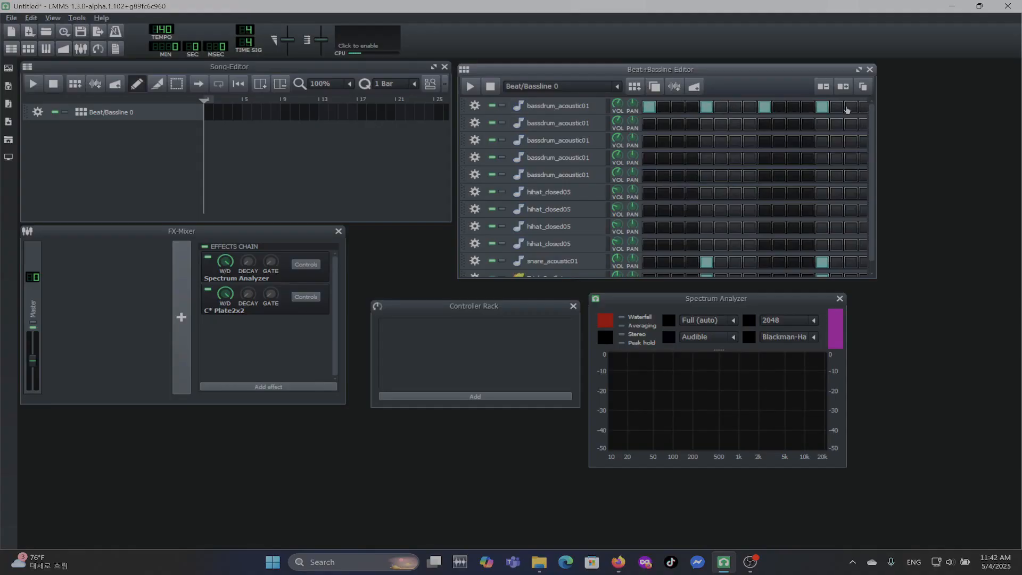
- Pan the second bassdrum_acoustic01 track hard left and set the third one's panning to -50
left_click_drag(632, 124, 632, 140)
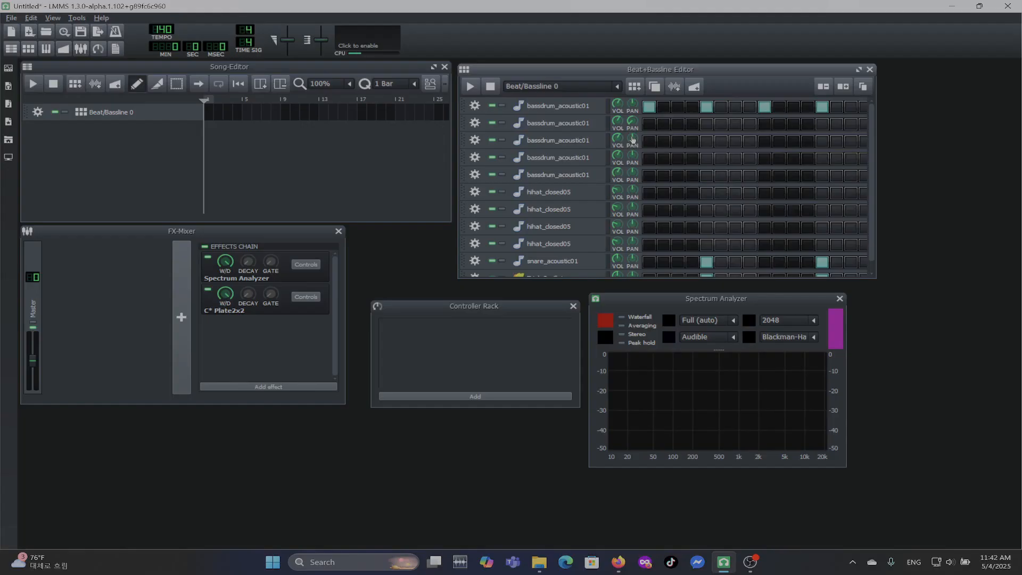
double_click(632, 139)
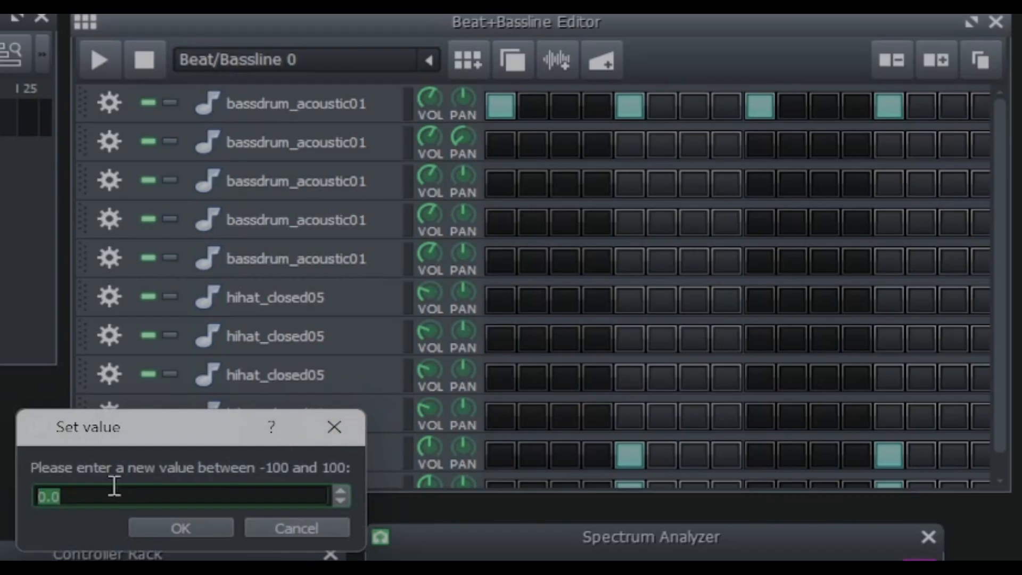
type("-50")
key("Return")
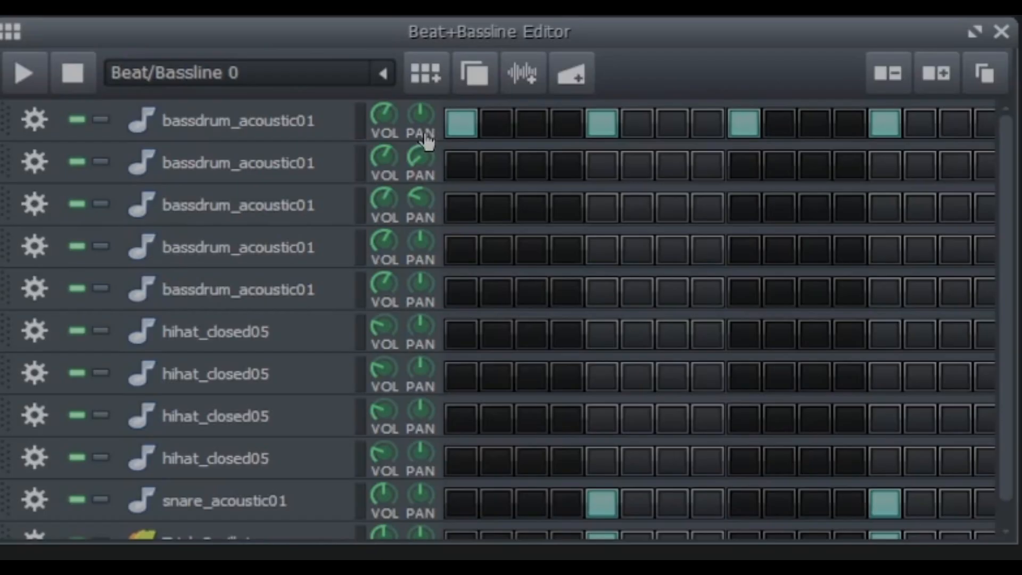
- Set the panning of the fourth bassdrum_acoustic01 track to 50 and of the fifth to 100
mouse_move(424, 156)
double_click(428, 240)
type("50")
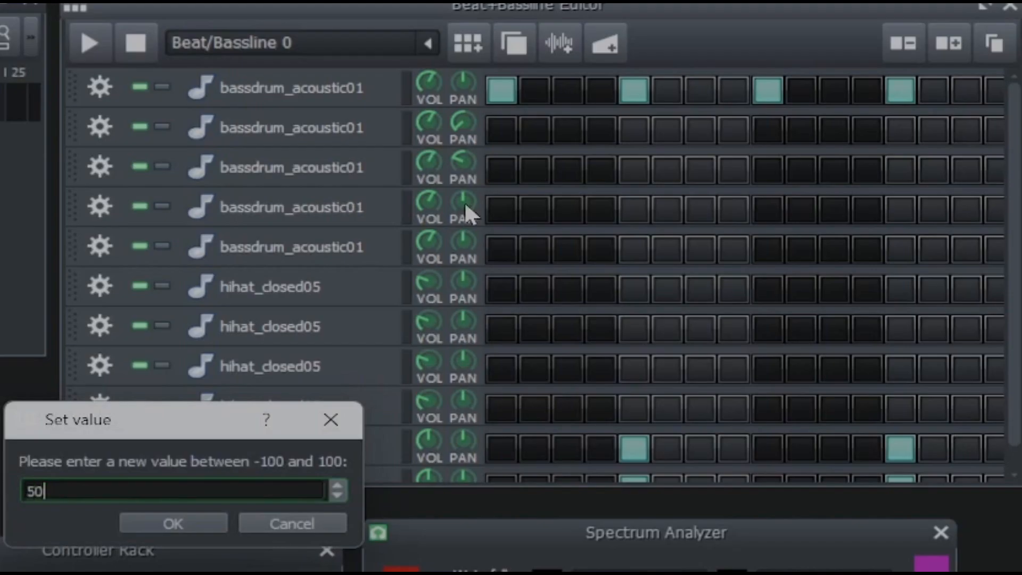
key("Return")
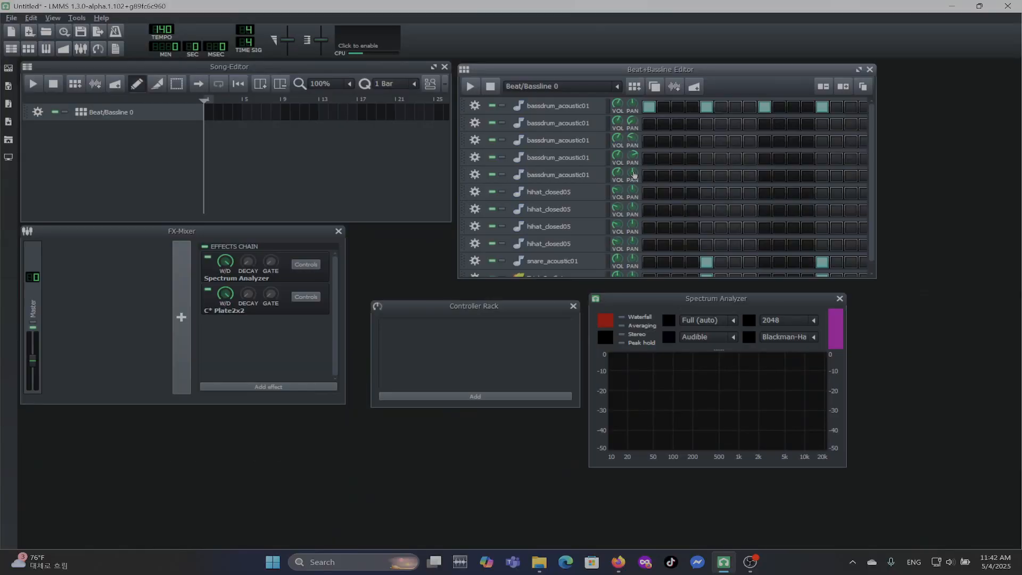
double_click(633, 175)
type("100")
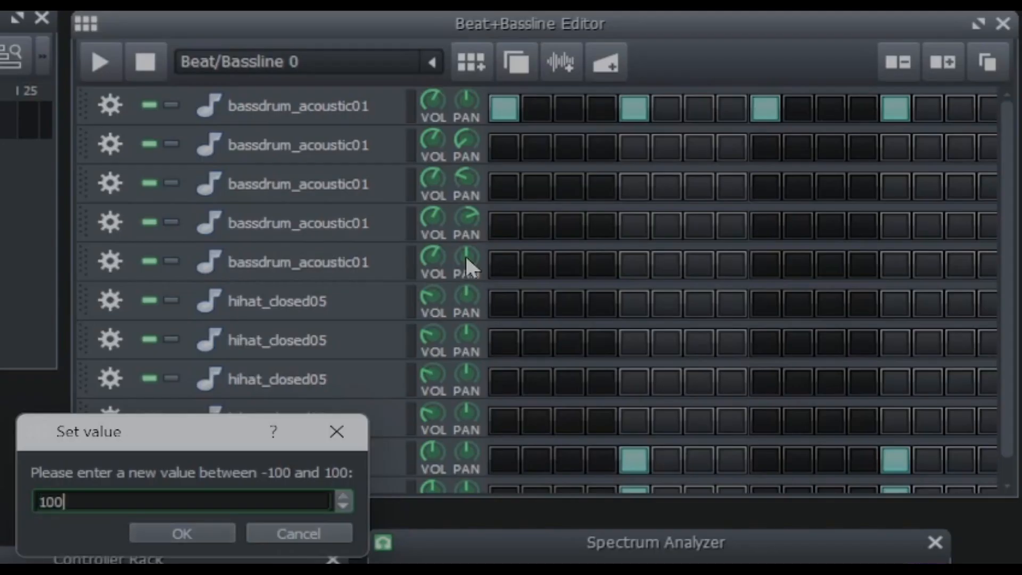
key("Return")
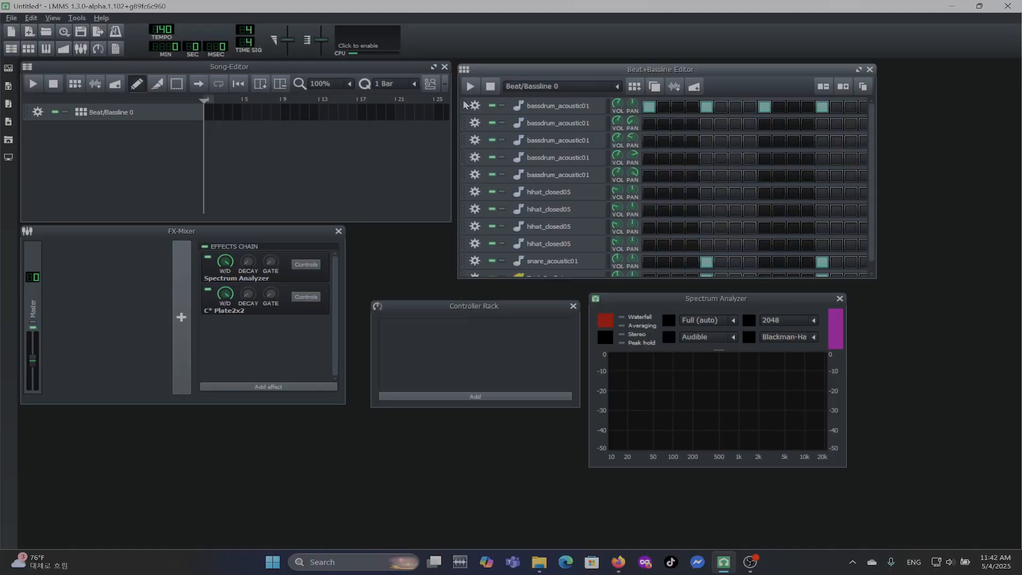
- Move the centre-panned bassdrum_acoustic01 track with the beat pattern to third place, between the left-panned and right-panned copies
left_click_drag(466, 105, 467, 137)
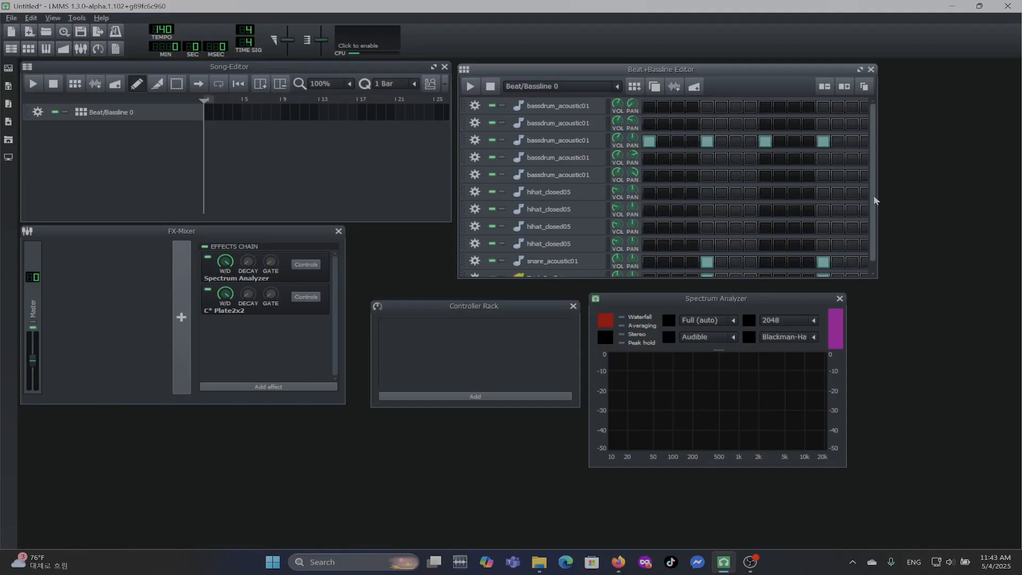
- Pan the four hihat_closed05 tracks in order to hard left, half left, half right and hard right
scroll(877, 251, "down", 1)
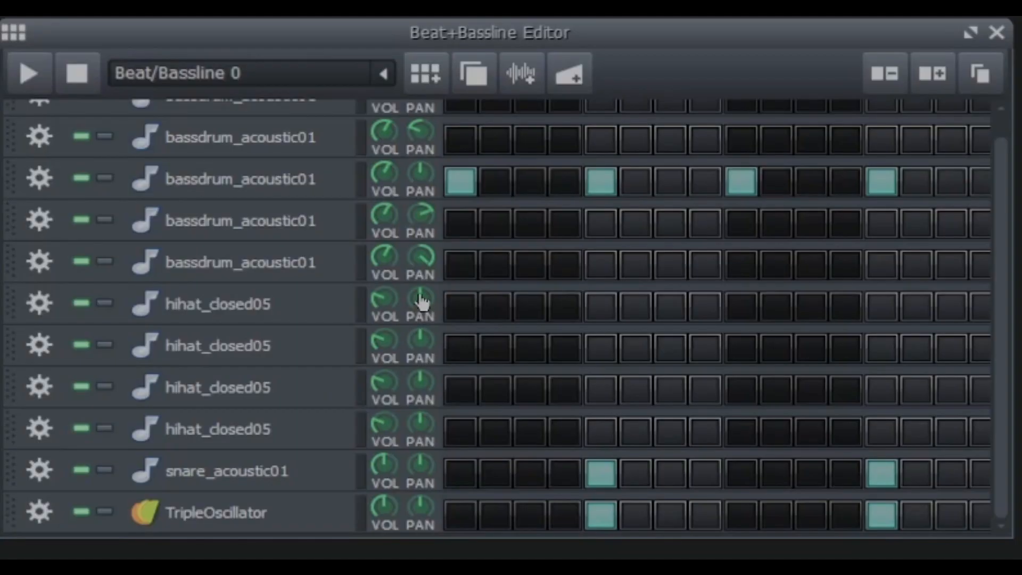
left_click_drag(422, 297, 421, 545)
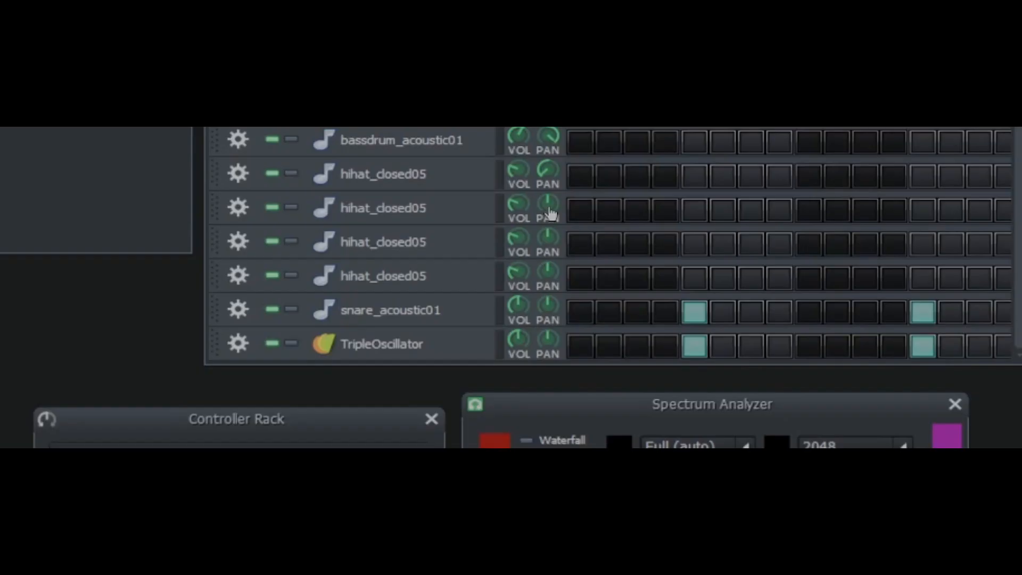
double_click(547, 209)
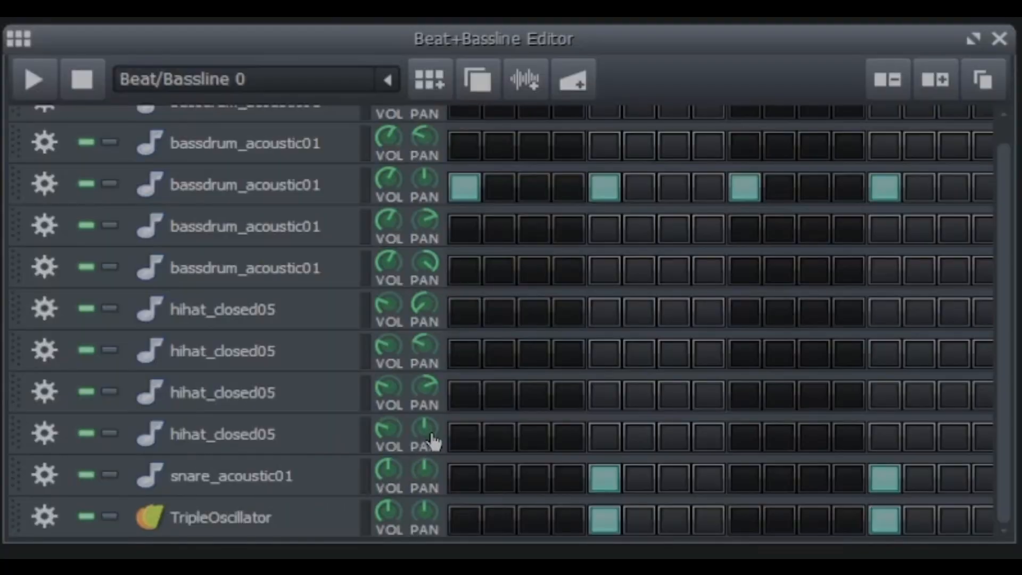
left_click_drag(432, 441, 404, 133)
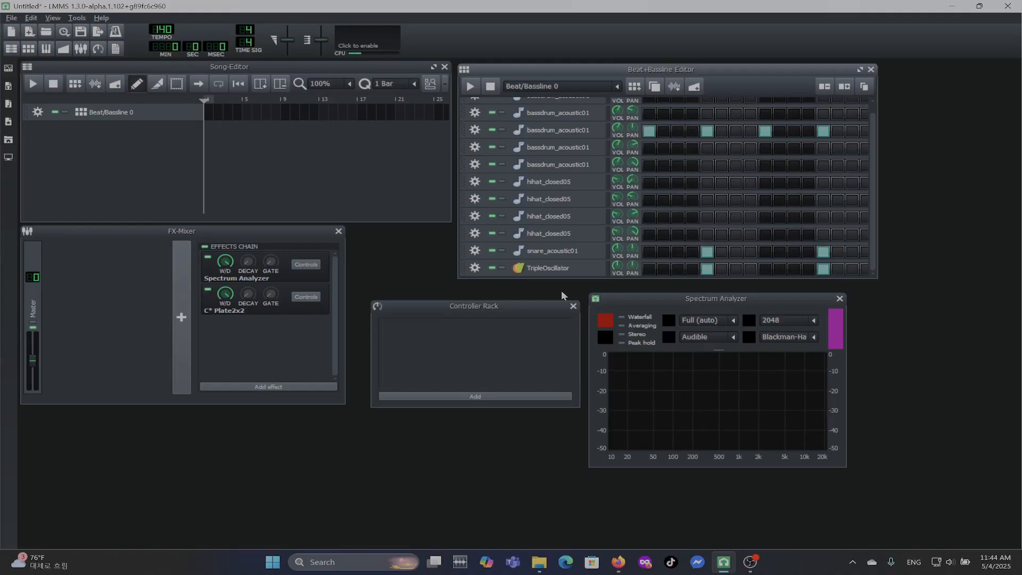
- Clone the TripleOscillator track and open the copy's instrument settings
left_click(475, 269)
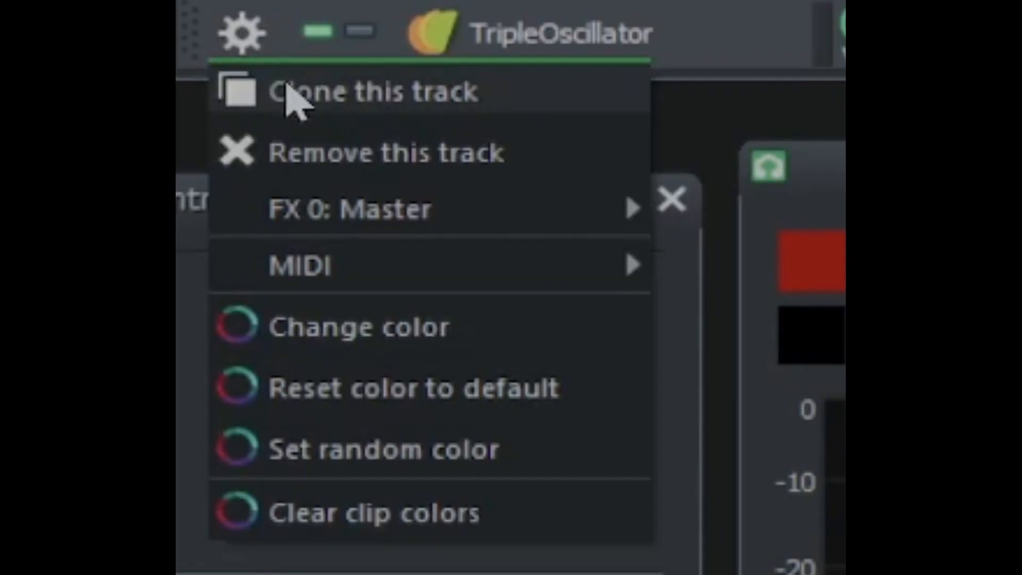
left_click(294, 98)
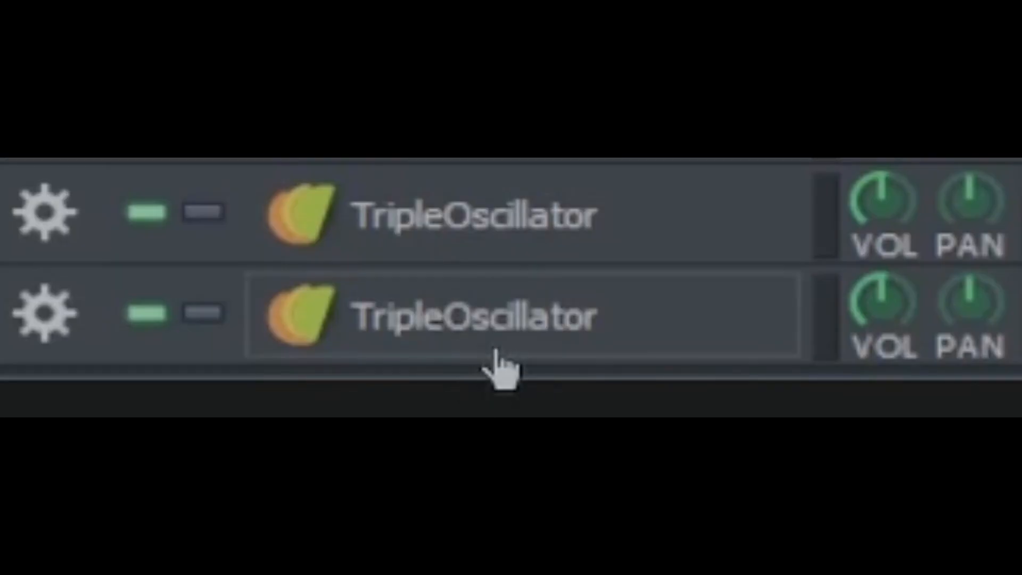
left_click(496, 352)
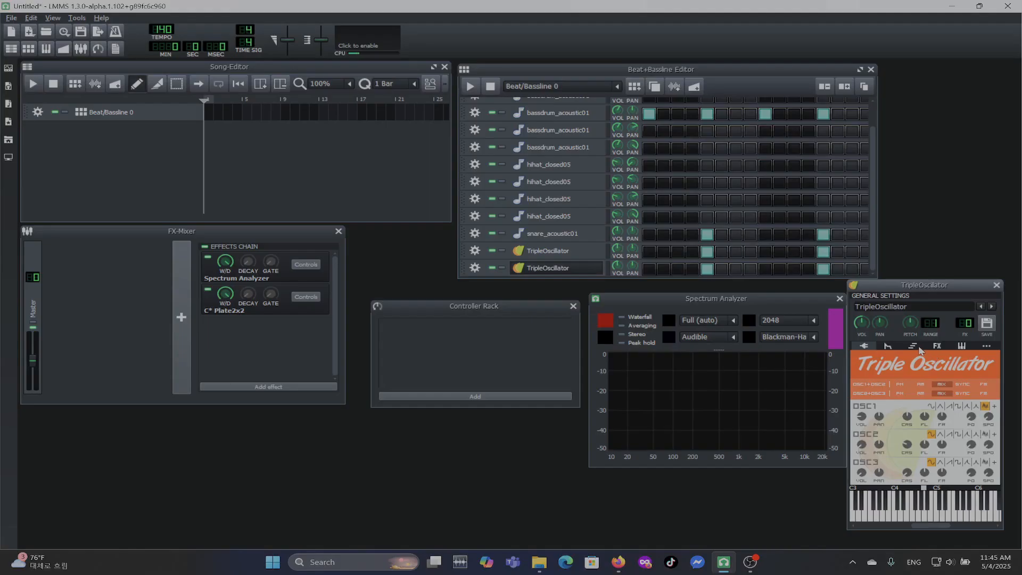
- Set the volume envelope's delay to 0.1 on the cloned TripleOscillator
left_click(888, 347)
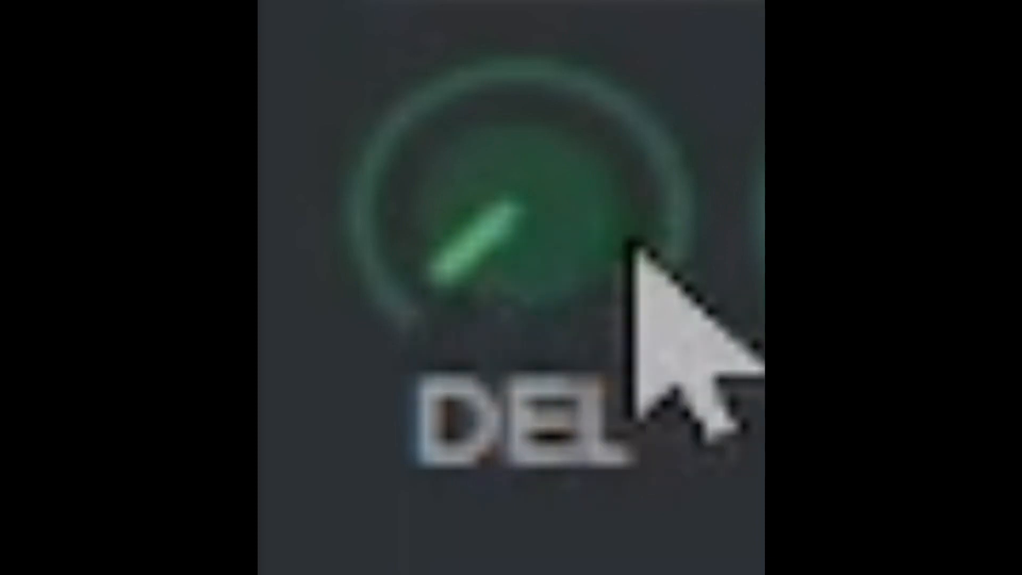
double_click(581, 242)
left_click_drag(458, 281, 462, 281)
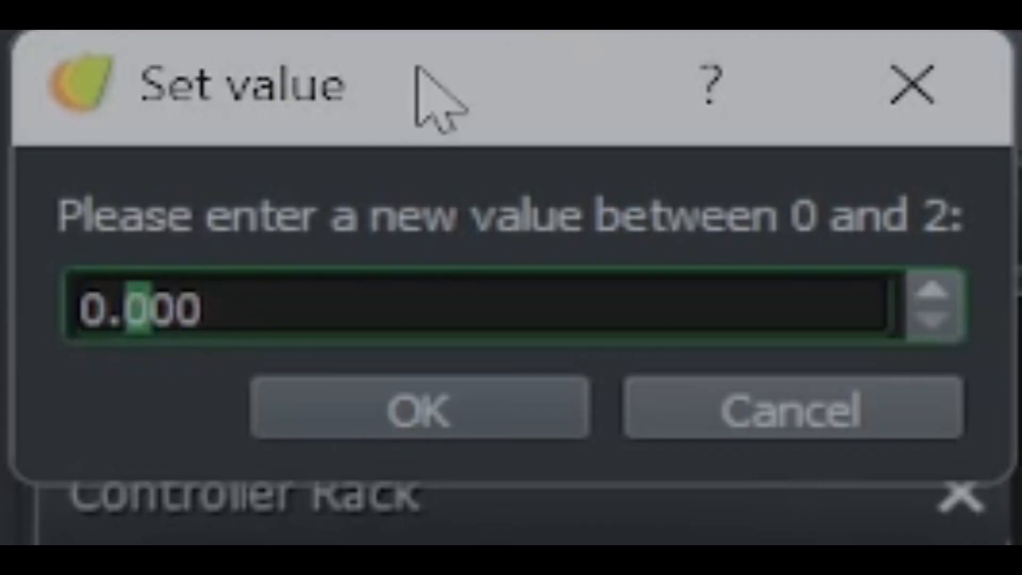
type("1")
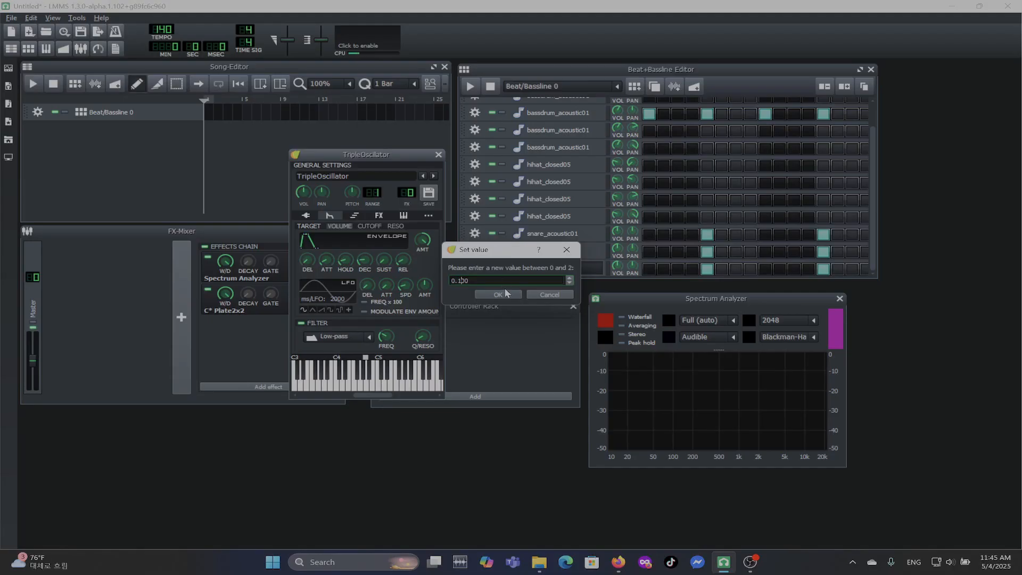
left_click(505, 289)
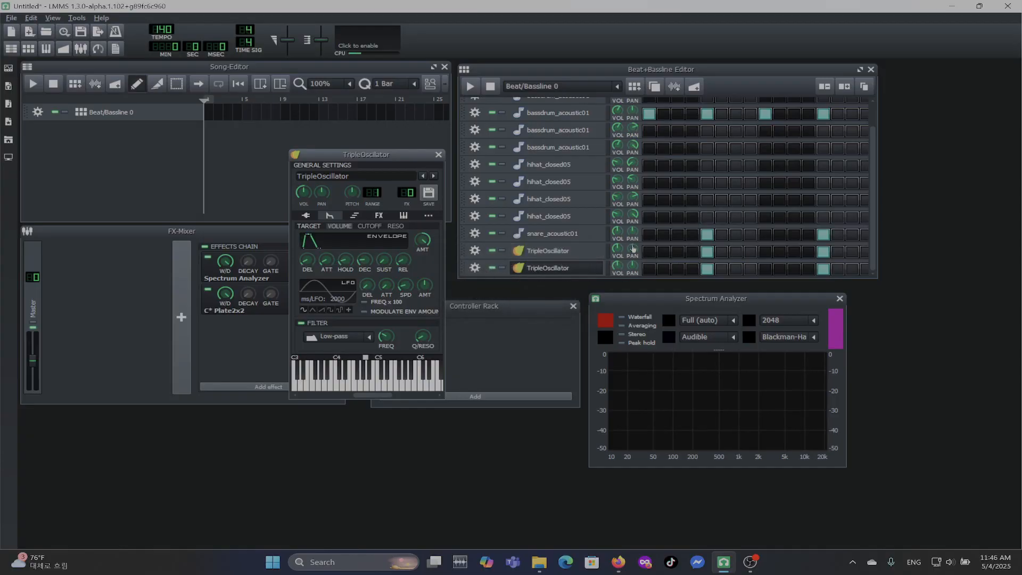
- Pan the original TripleOscillator track hard left and its clone hard right
left_click_drag(637, 252, 632, 346)
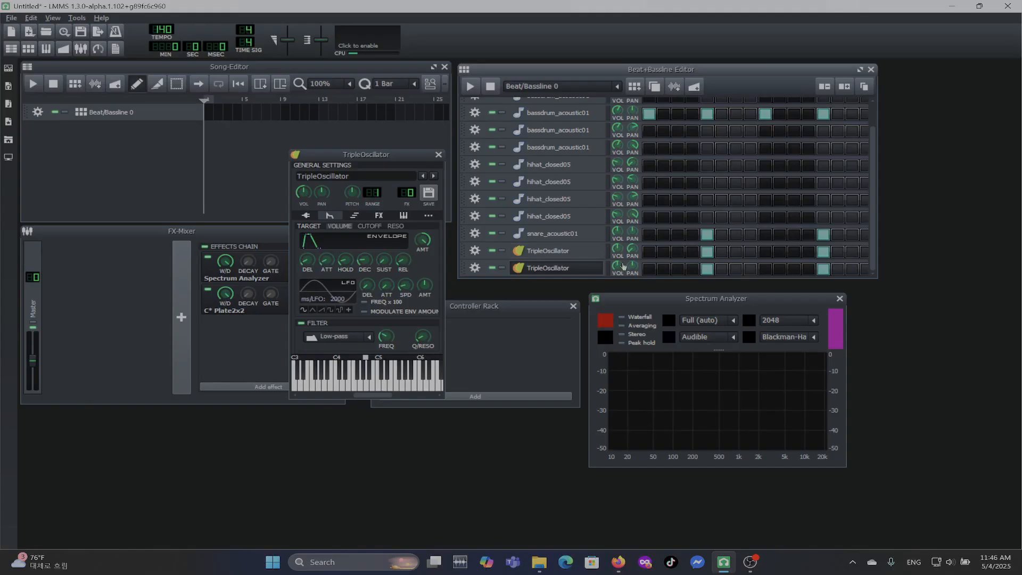
left_click_drag(635, 269, 635, 223)
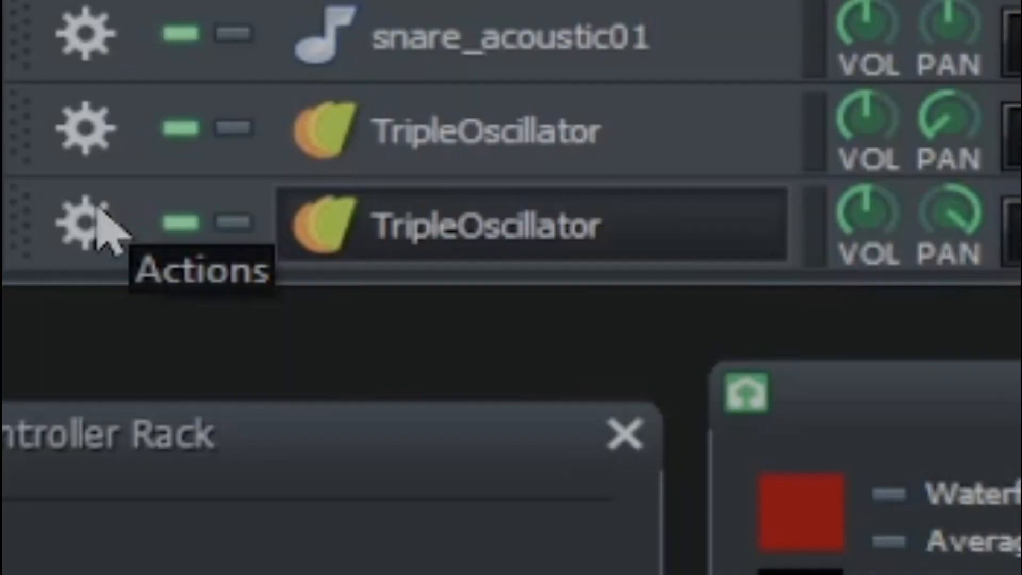
- Clone the hard-right TripleOscillator track and set the new copy's panning to 0
left_click(85, 224)
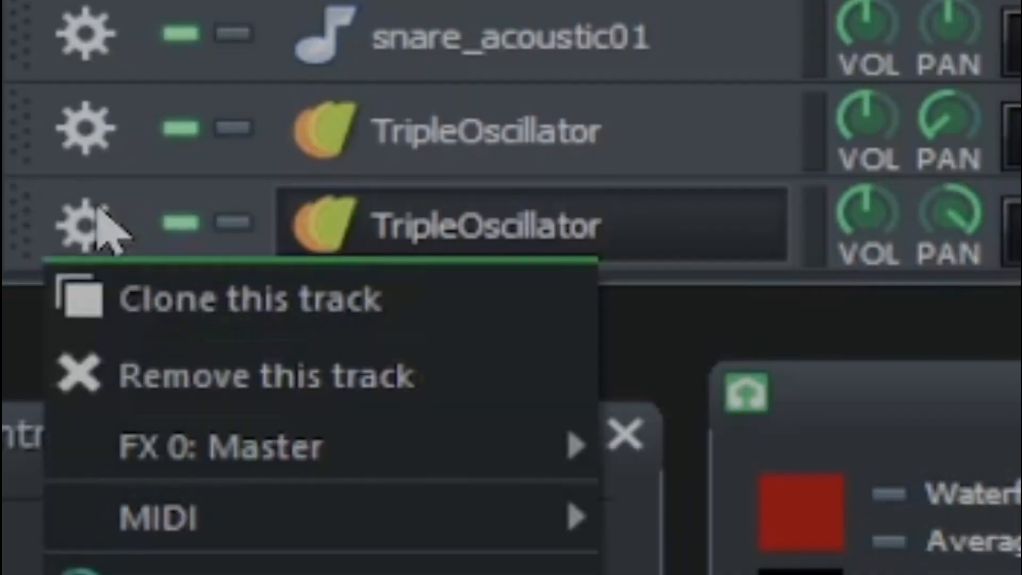
left_click(106, 298)
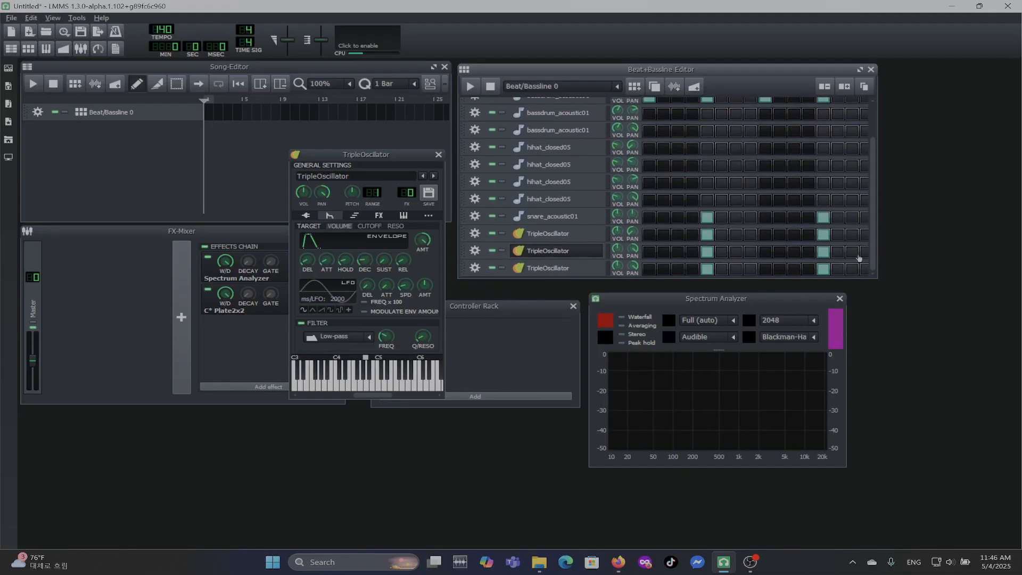
double_click(631, 266)
type("0")
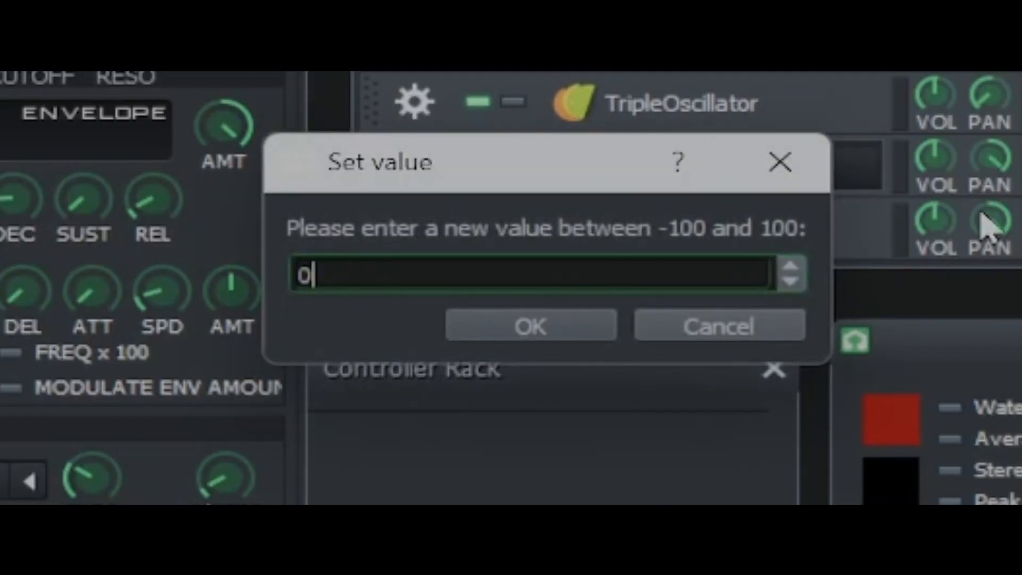
key("Return")
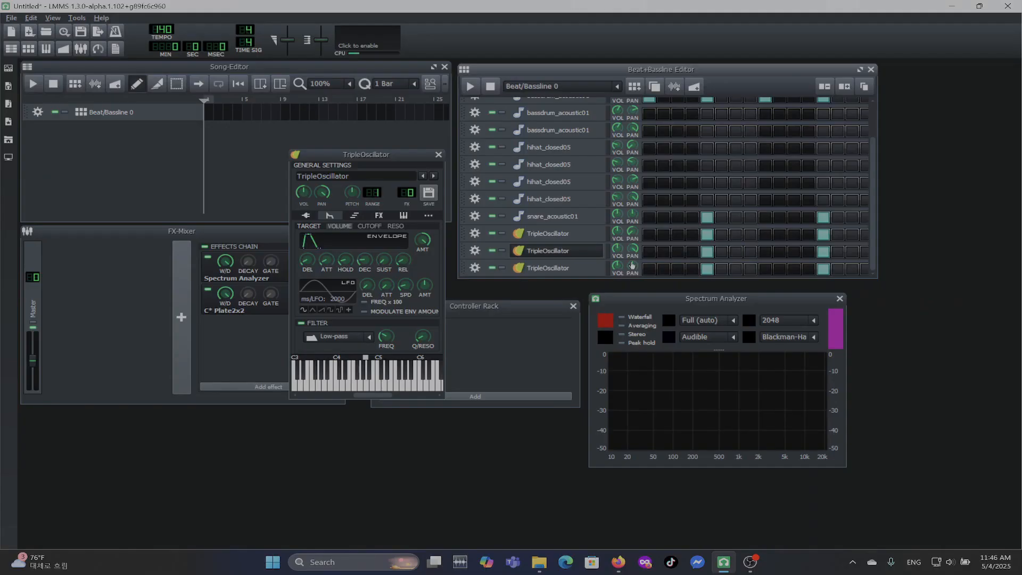
- Solo the hard-left TripleOscillator, unmute the hard-right one and audition the two together
left_click(501, 235)
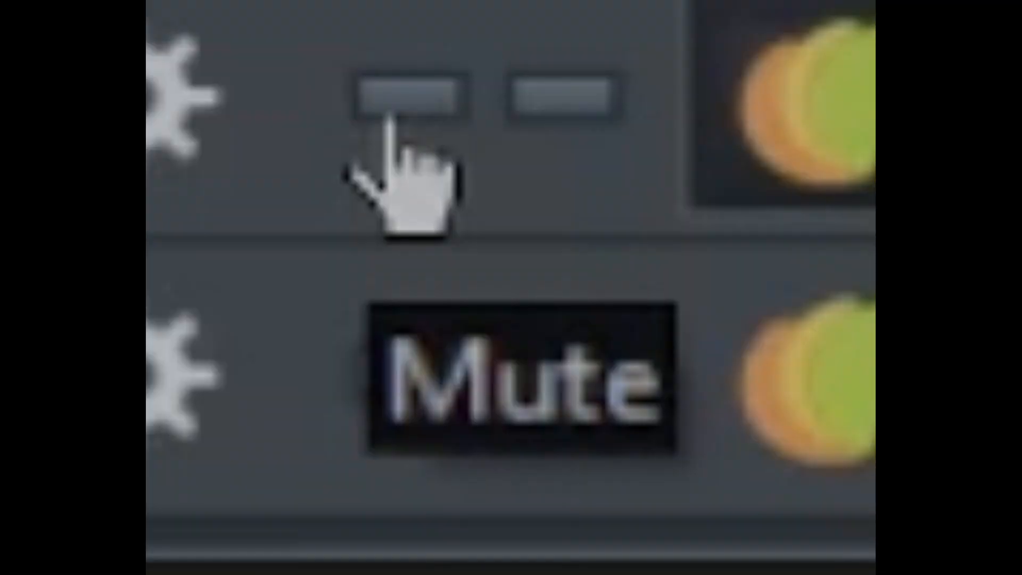
left_click(491, 252)
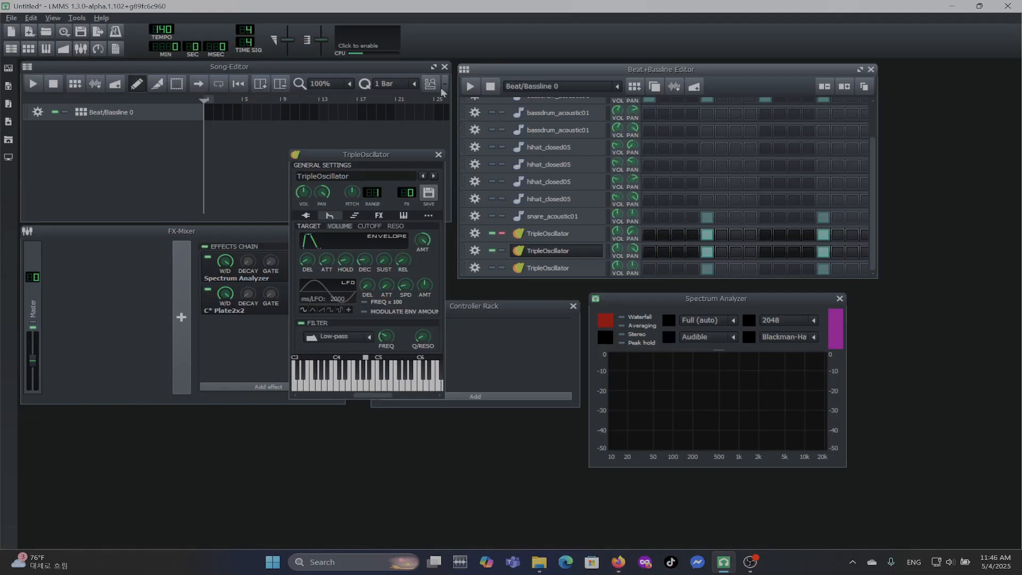
left_click(472, 86)
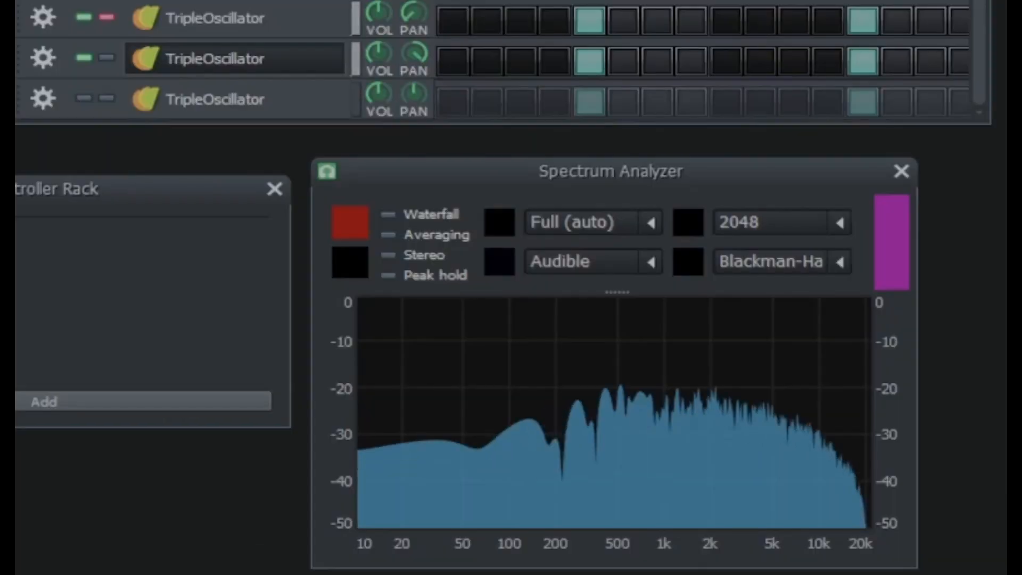
key("space")
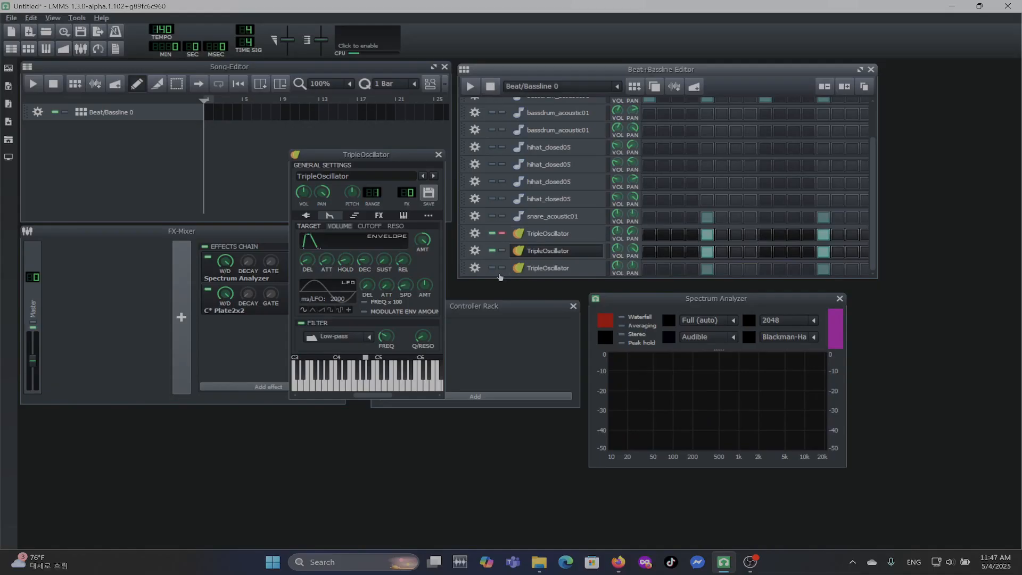
- Audition the centre-panned TripleOscillator in solo for comparison and leave that track muted, with the instrument window closed
left_click(498, 268)
left_click(471, 87)
left_click(437, 155)
left_click(492, 269)
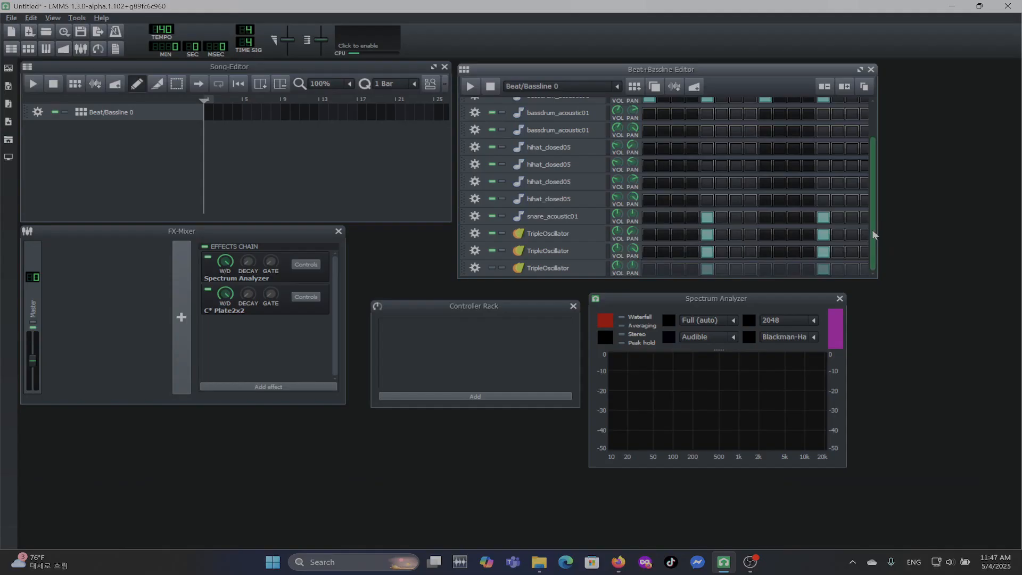
- Distribute the bass drum hits over the five panned tracks in order: step 1, step 3, steps 5 and 13, step 7, and step 9
left_click_drag(871, 228, 903, 184)
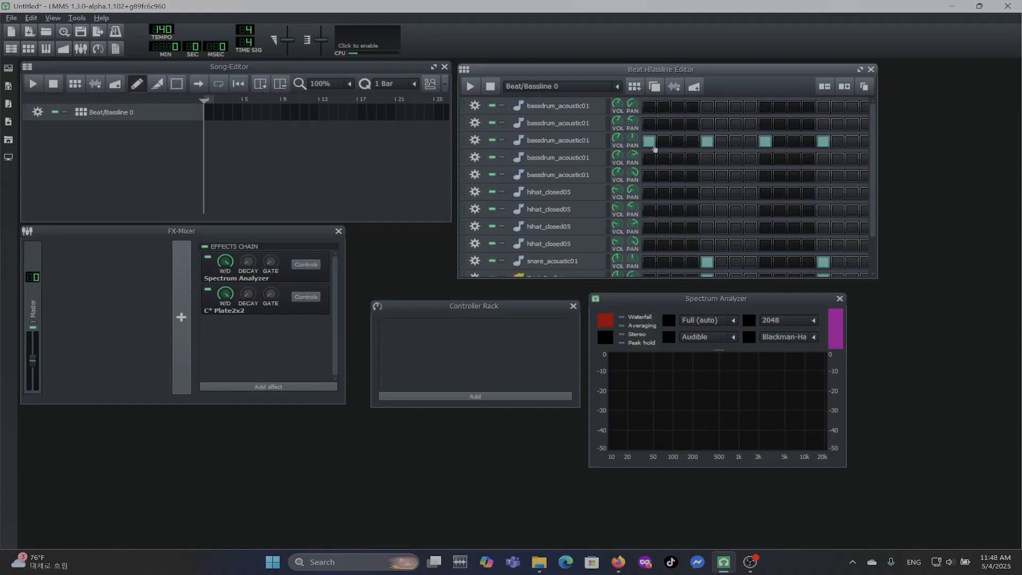
left_click(651, 141)
left_click(651, 107)
left_click(677, 124)
left_click(735, 158)
left_click(764, 176)
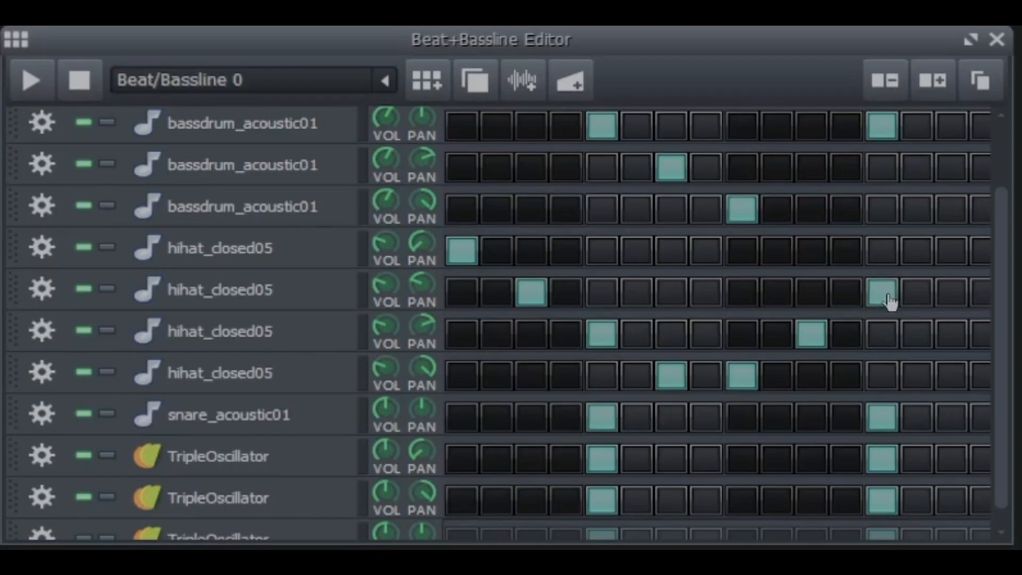
- Place hi-hat hits on steps 1 and 15 hard left, 3 and 13 half left, 5 and 11 half right, and 7 and 9 hard right
left_click(951, 250)
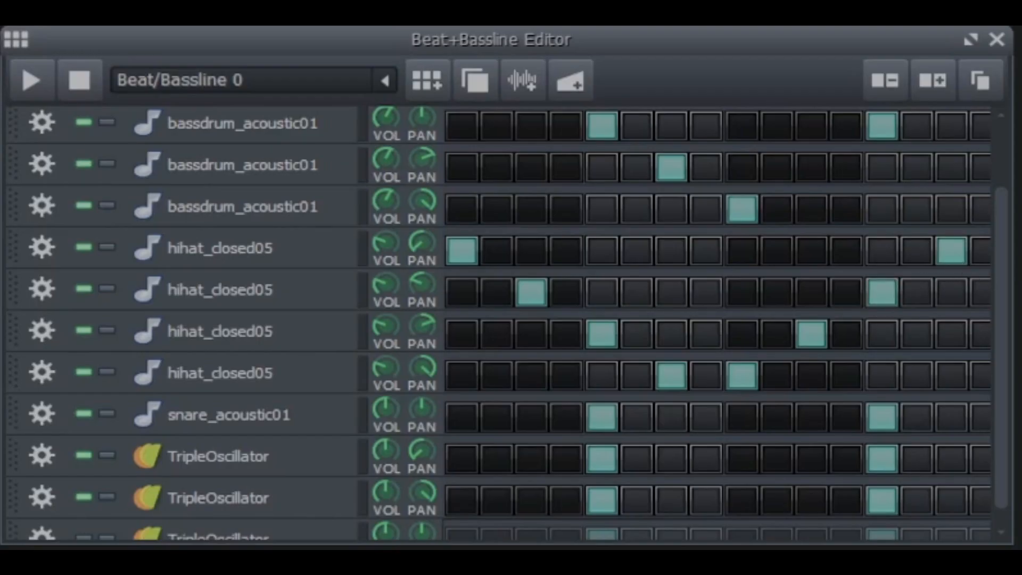
key("space")
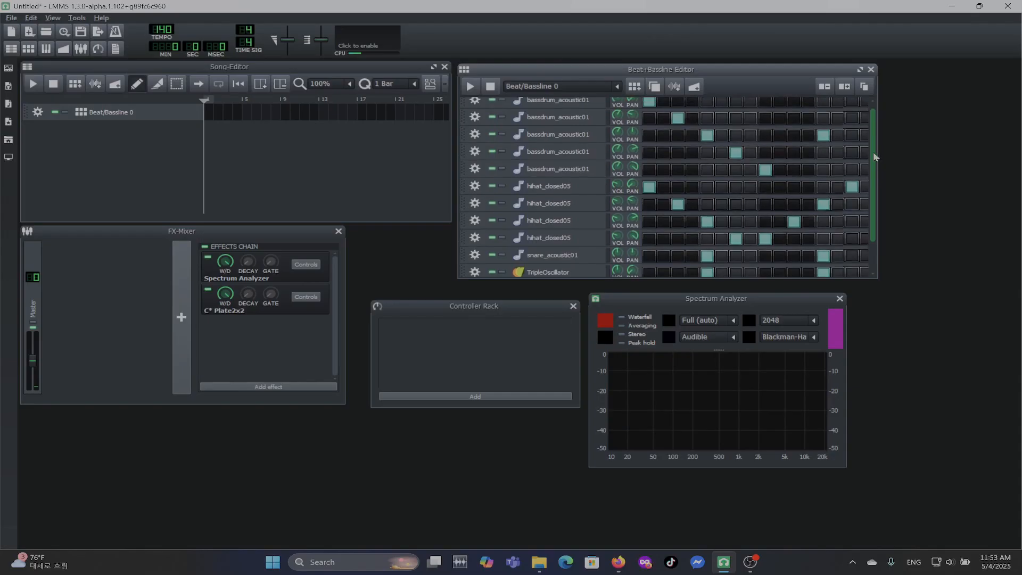
- Lower the tempo to 100 and play back the panned drum pattern
left_click_drag(873, 152, 873, 174)
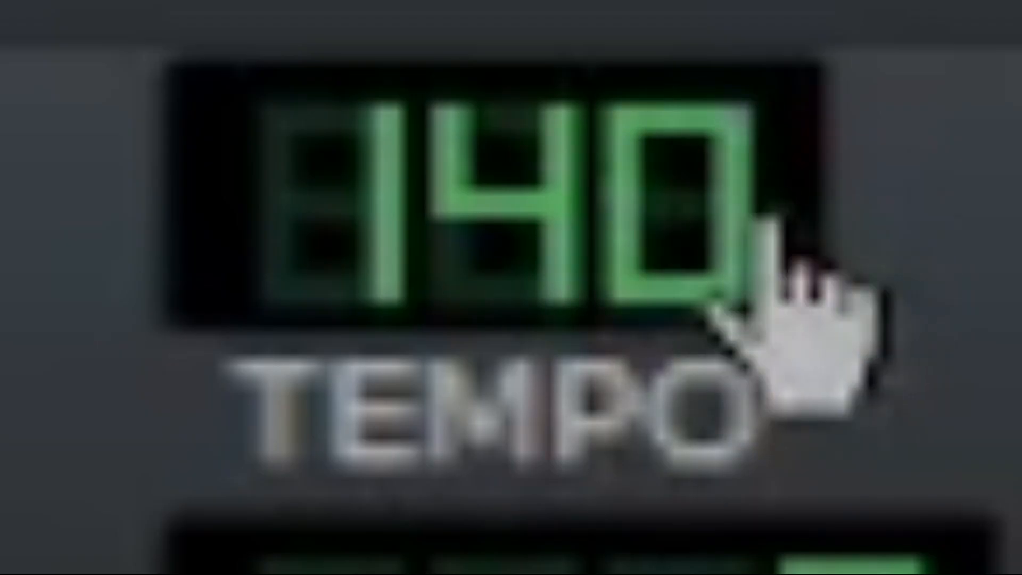
scroll(172, 32, "down", 4)
left_click_drag(764, 347, 172, 74)
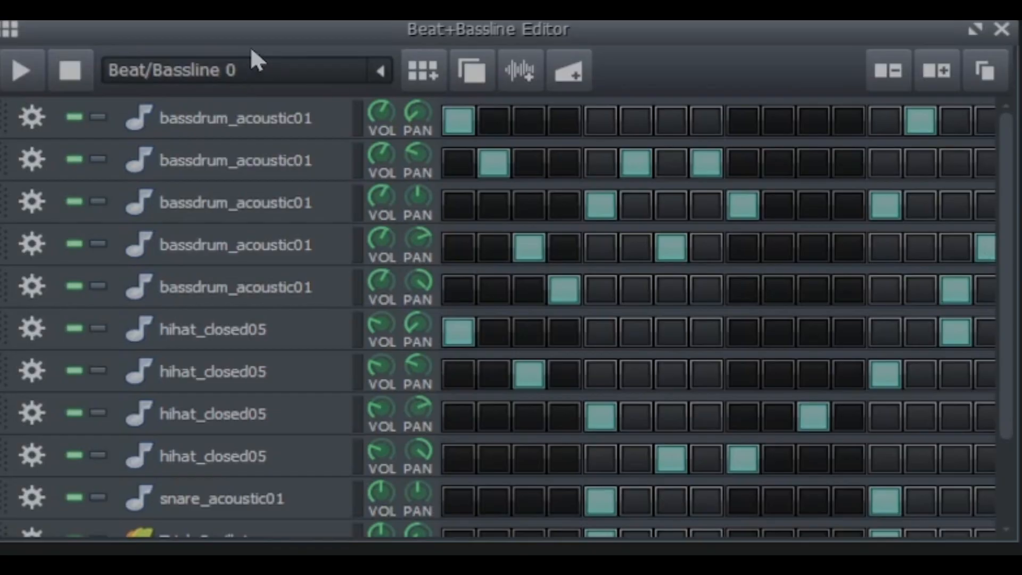
left_click(20, 69)
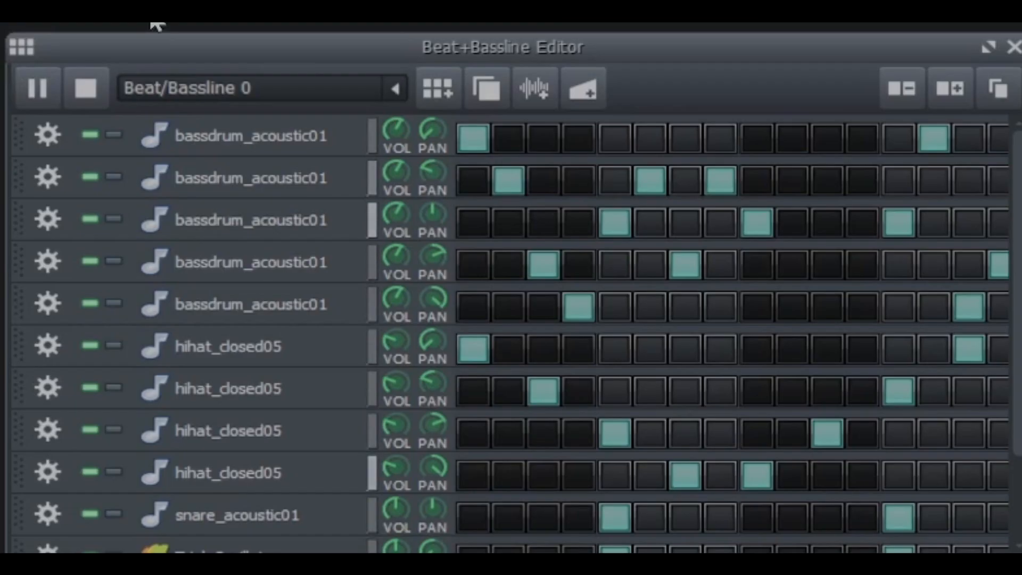
key("space")
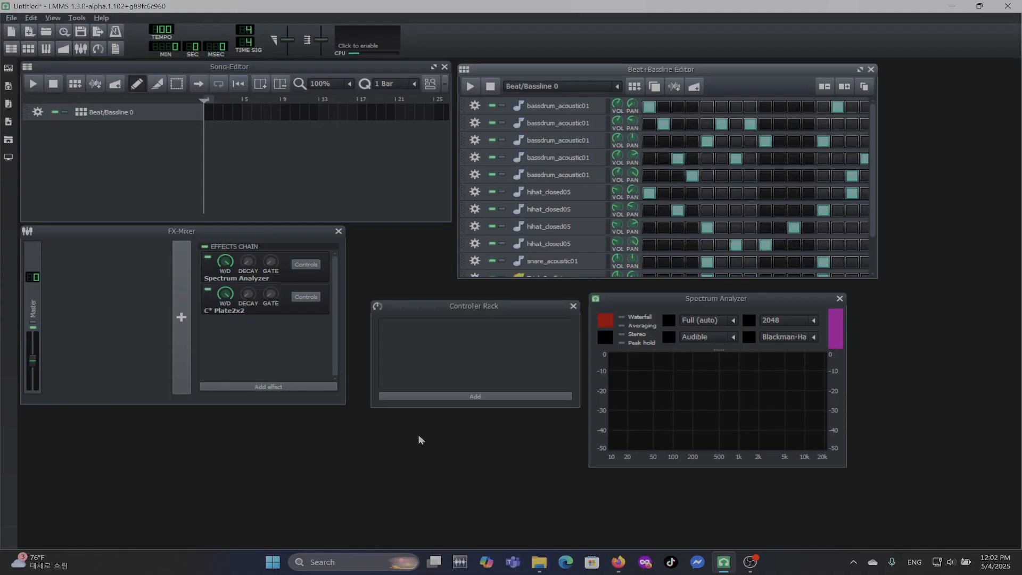